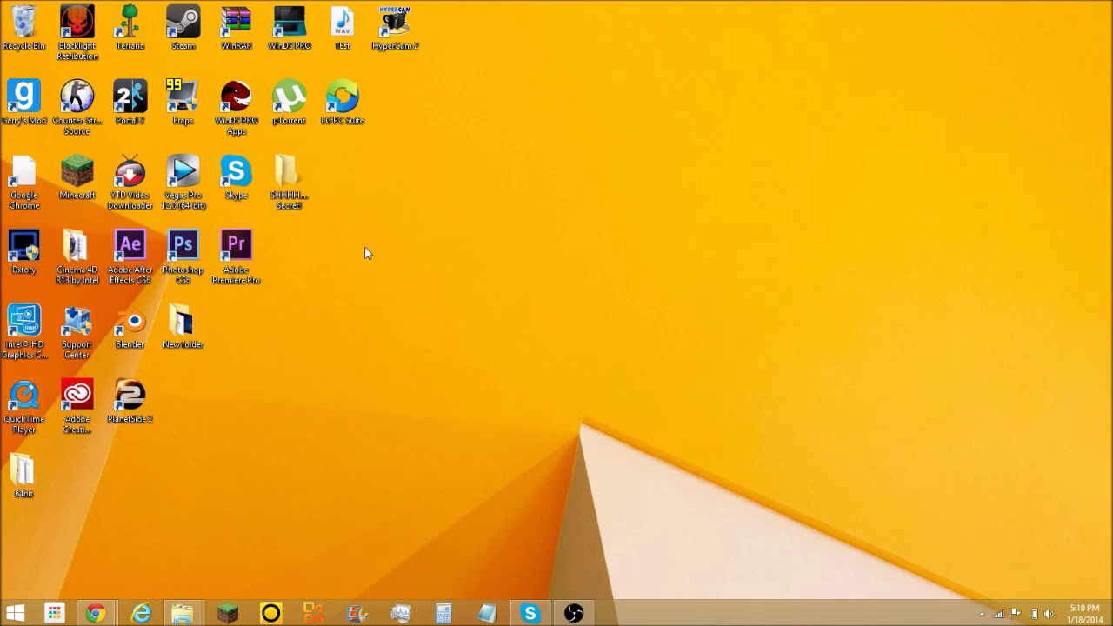
Step: Launch Adobe Premiere Pro from its desktop shortcut
double_click(236, 250)
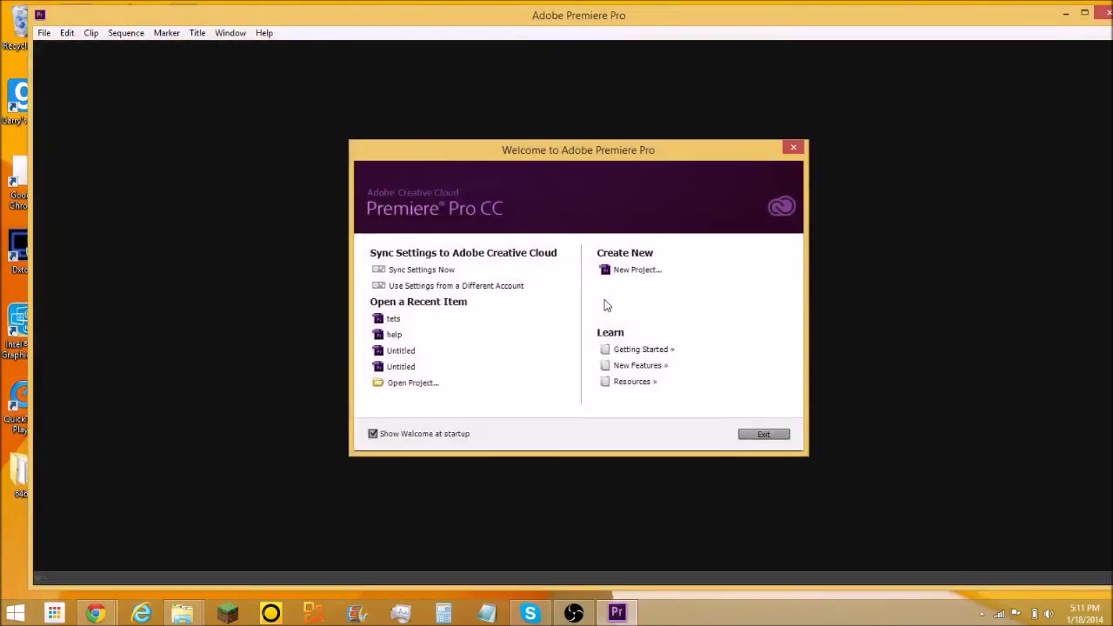
Step: Create a new project named tut and maximize the Premiere window with the Project panel showing
left_click(618, 270)
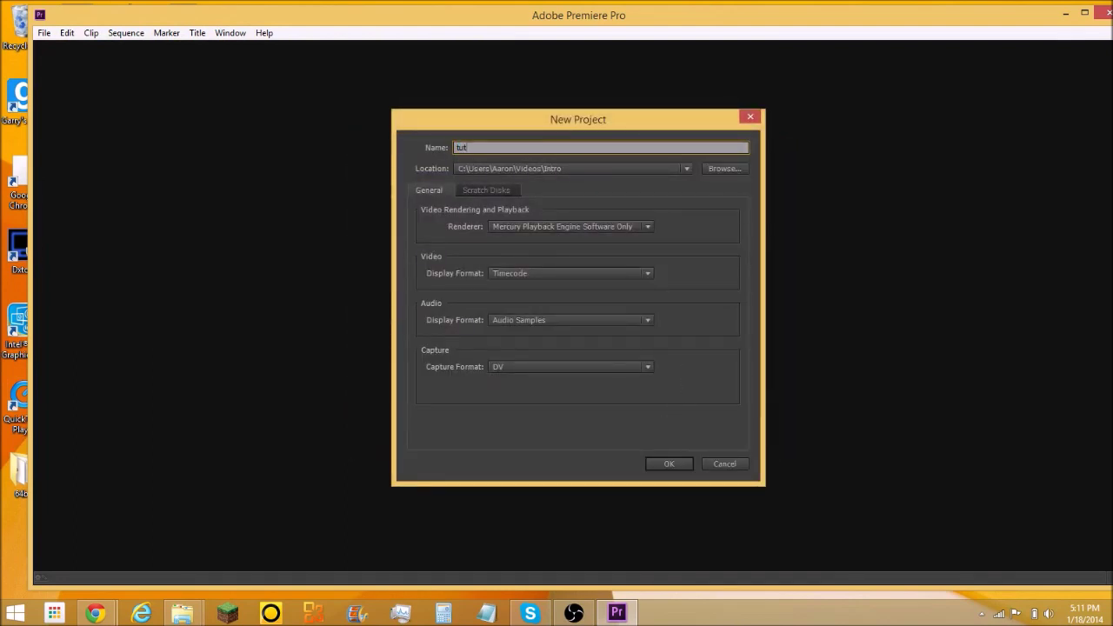
left_click(665, 465)
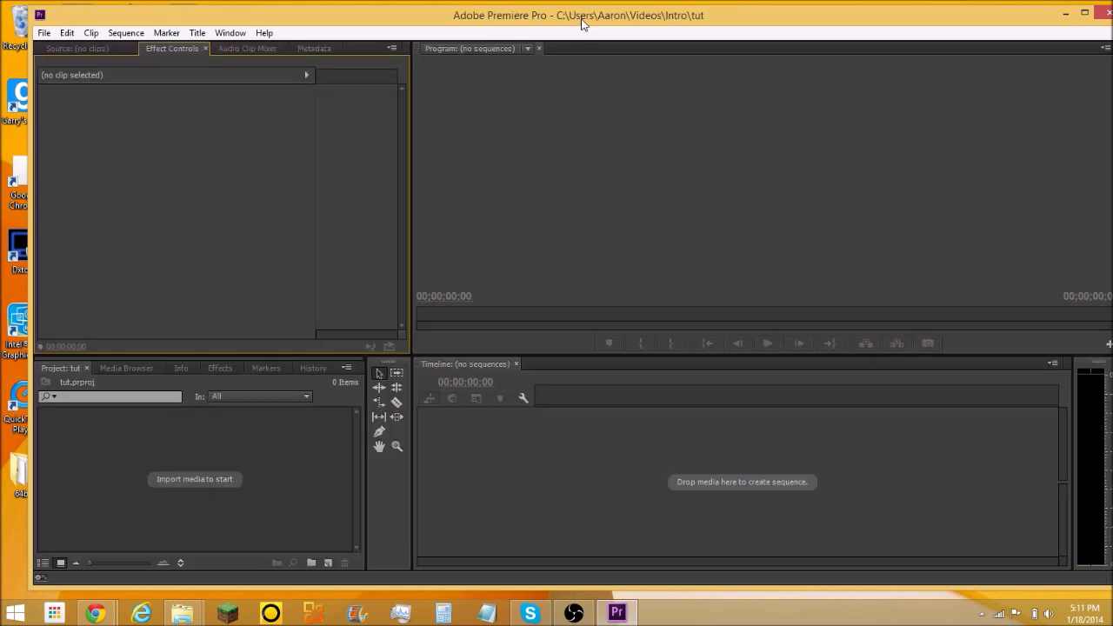
double_click(582, 25)
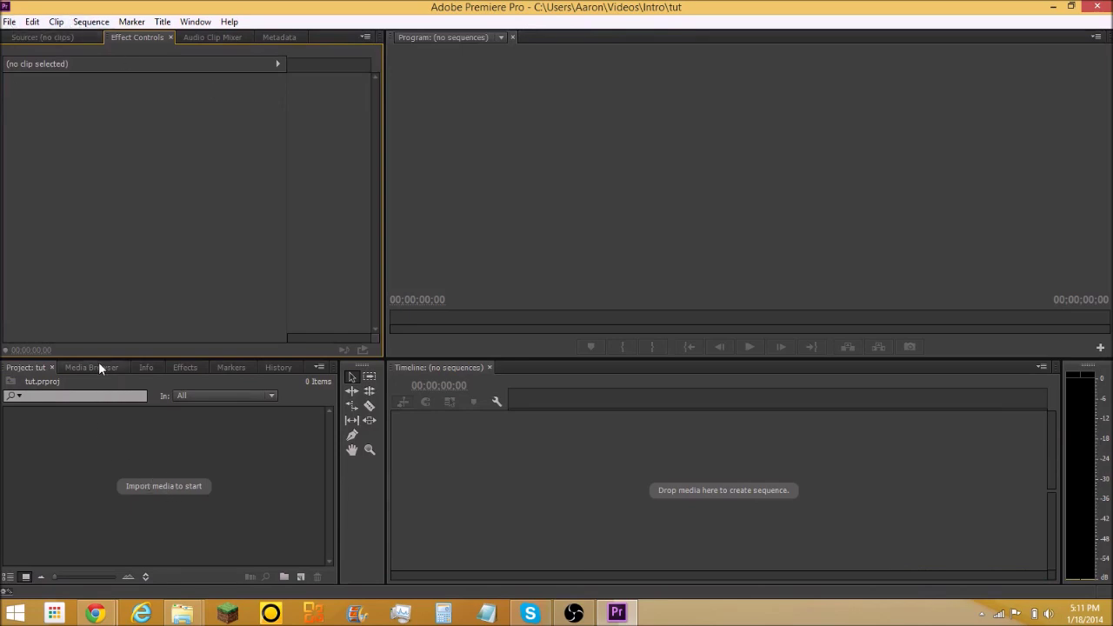
left_click(179, 369)
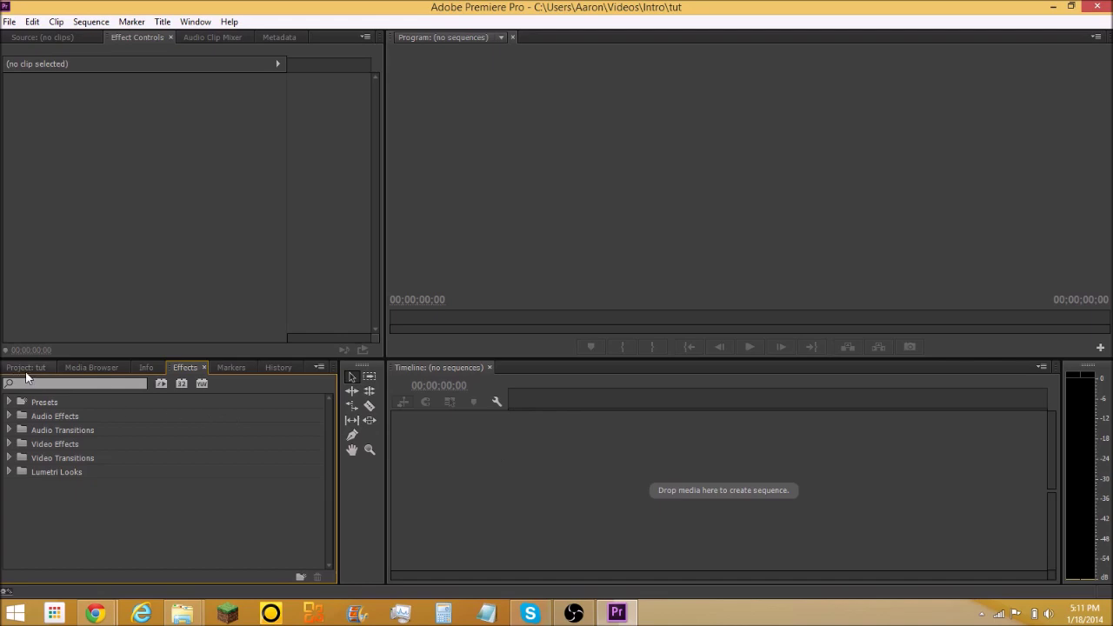
left_click(26, 368)
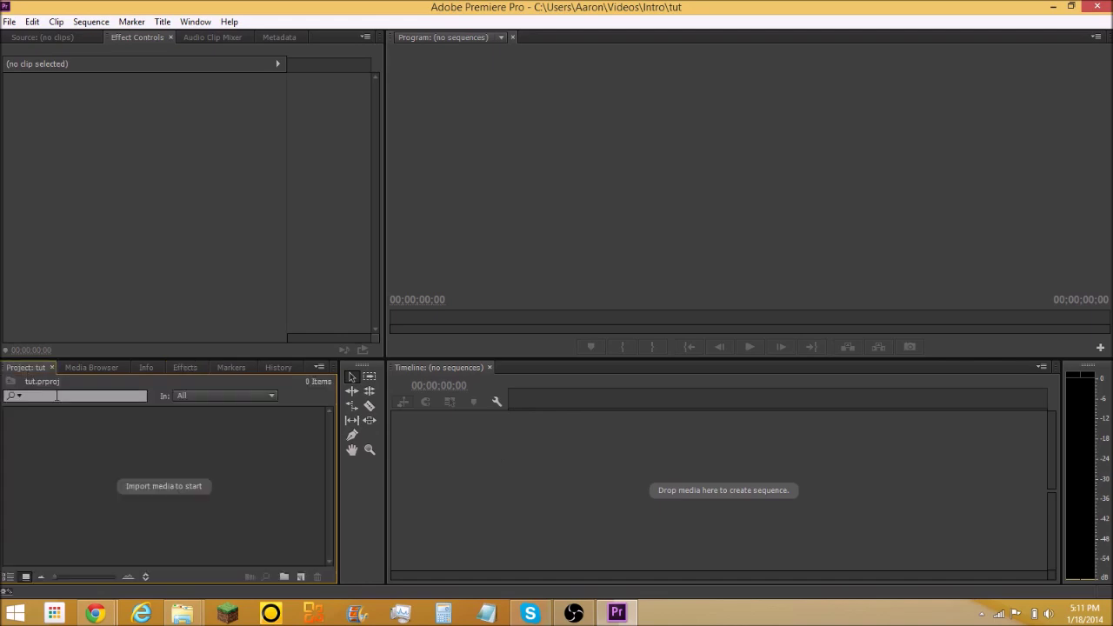
right_click(144, 486)
Step: Import BlockHunt 2 720p.mp4 from the Pictures folder into the project bin
left_click(77, 484)
right_click(76, 483)
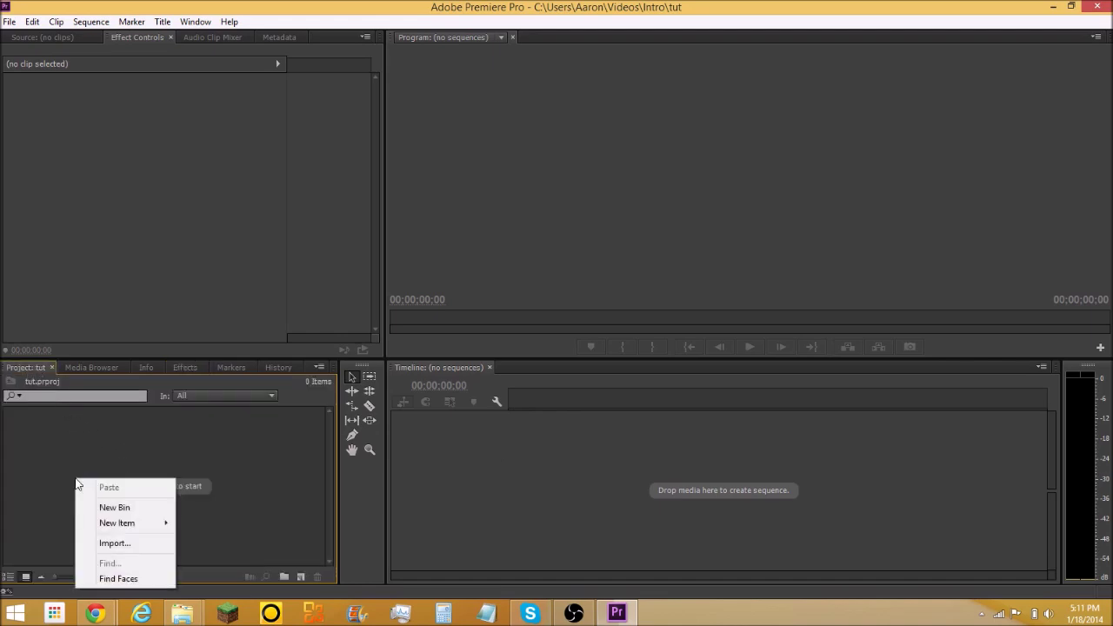
left_click(120, 545)
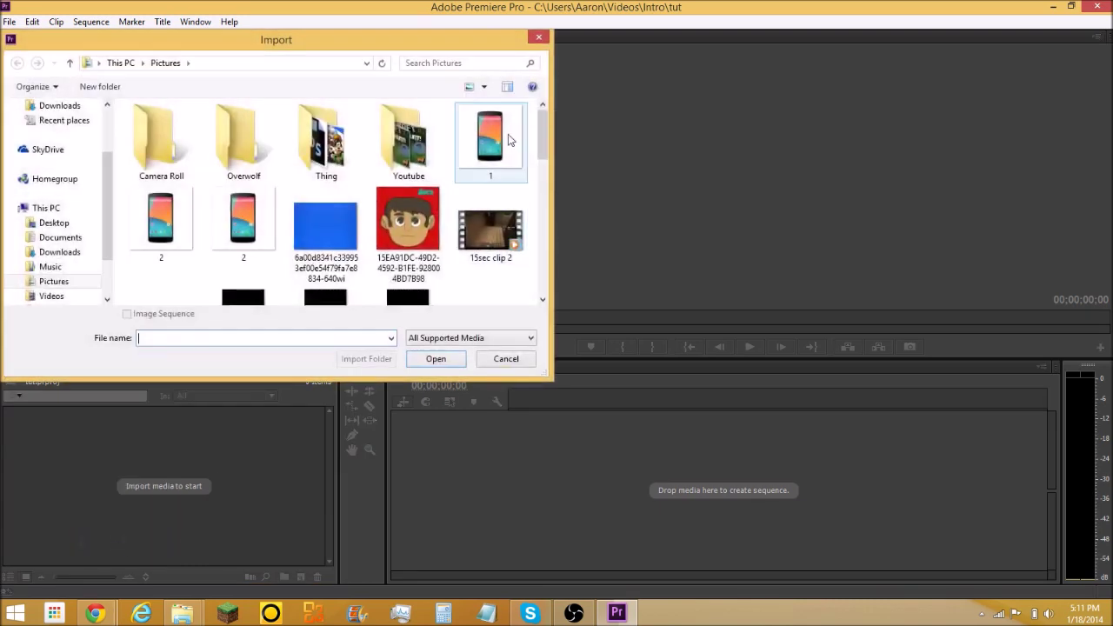
left_click_drag(539, 133, 539, 233)
left_click(39, 296)
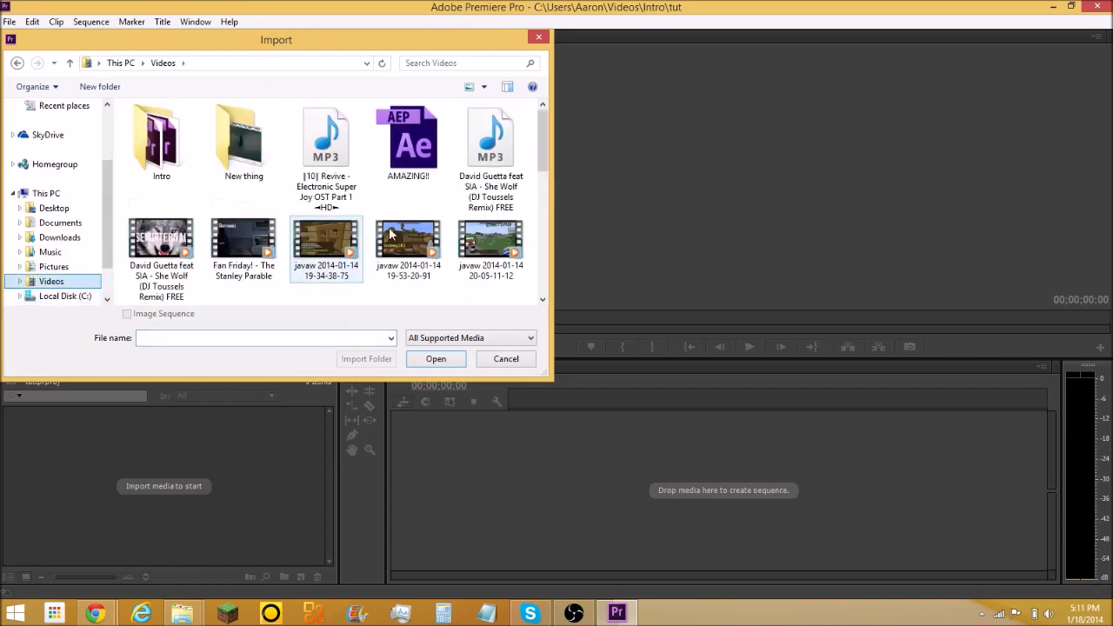
left_click_drag(536, 158, 542, 202)
left_click(83, 267)
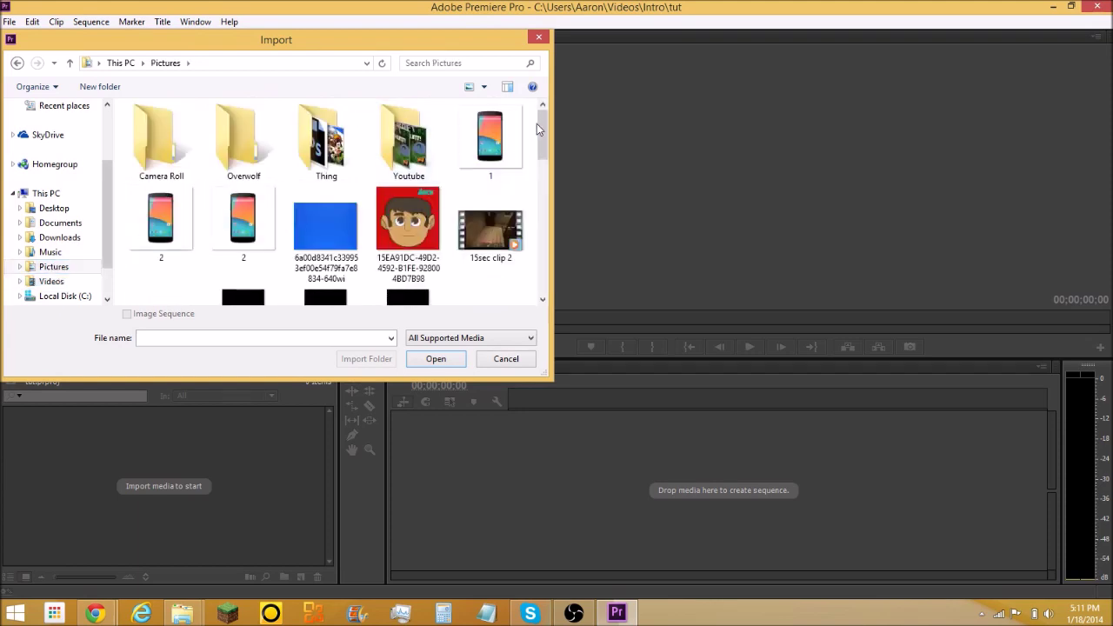
left_click_drag(536, 123, 546, 193)
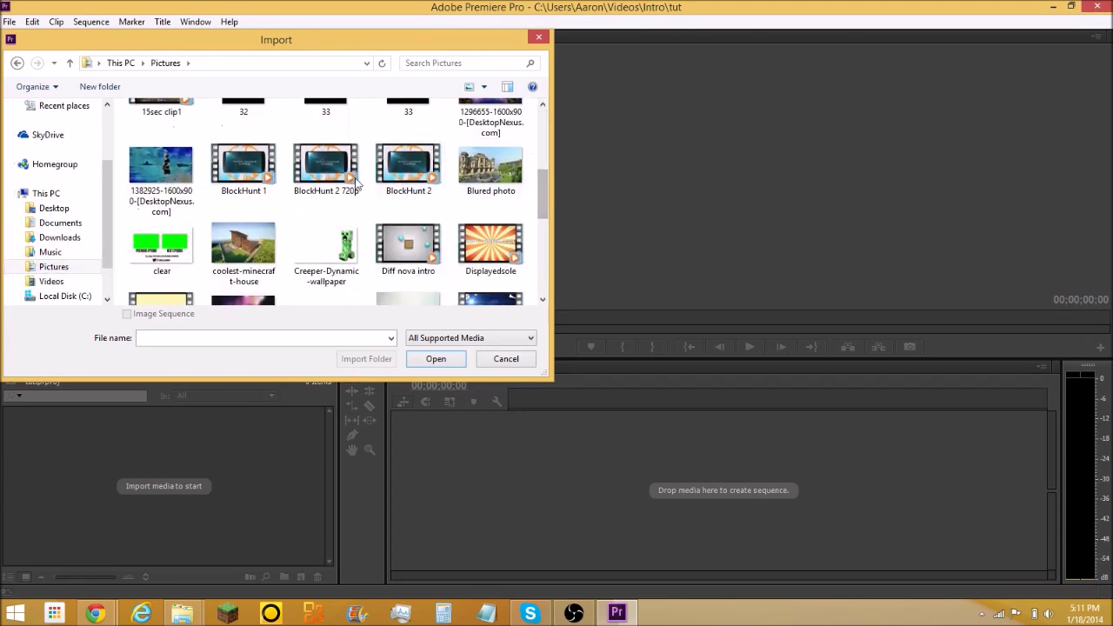
left_click(326, 167)
left_click(435, 358)
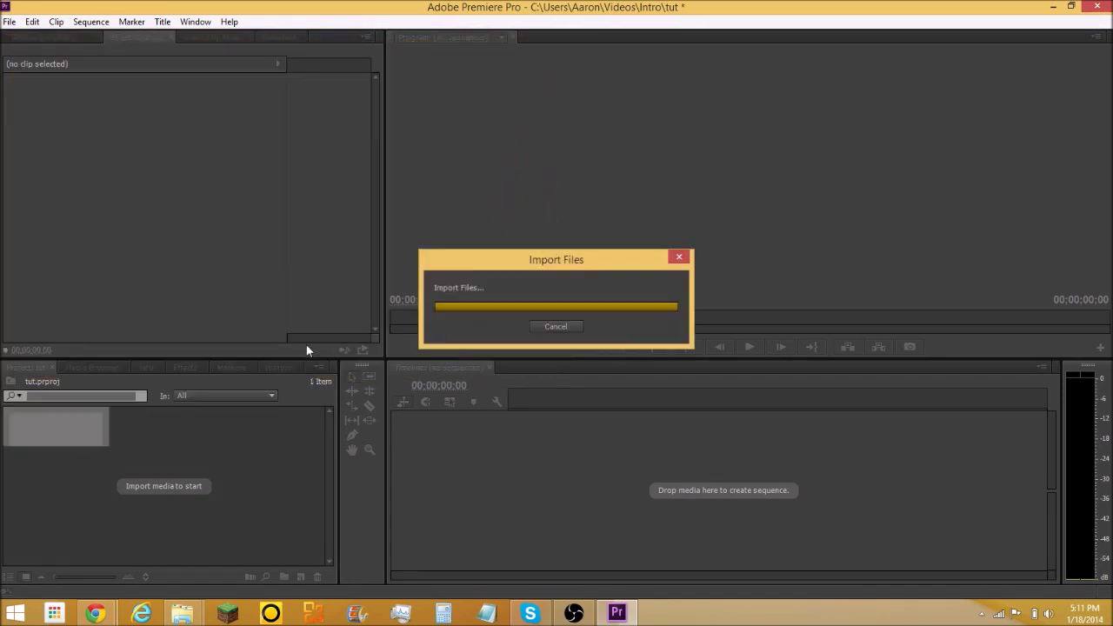
left_click_drag(100, 440, 404, 466)
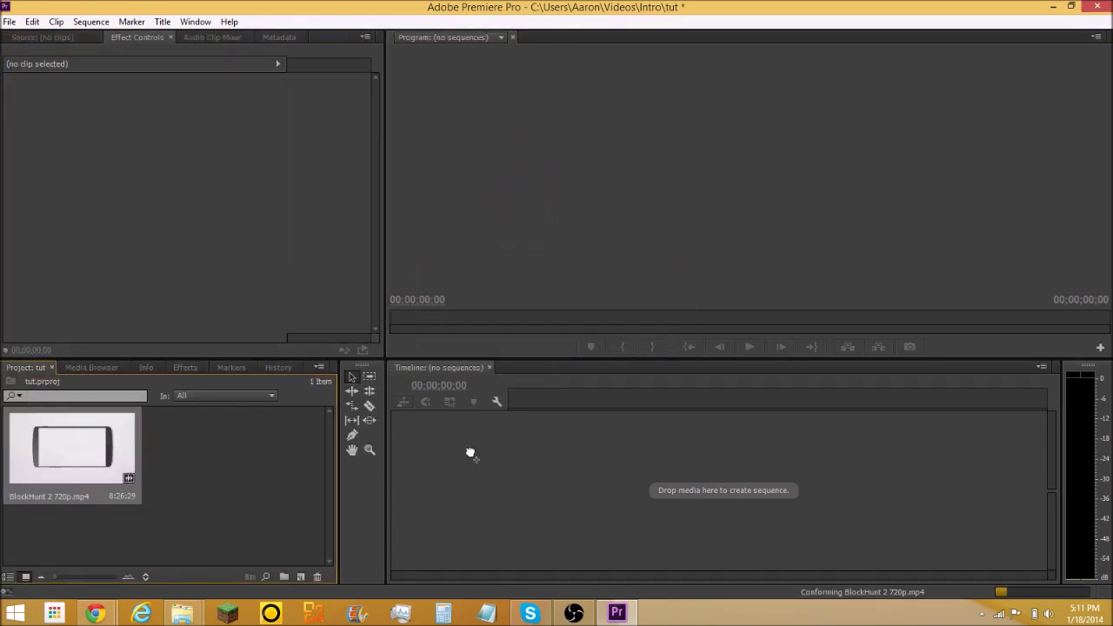
Step: Build a sequence from the gameplay clip and import the red avatar image
left_click_drag(470, 452, 470, 451)
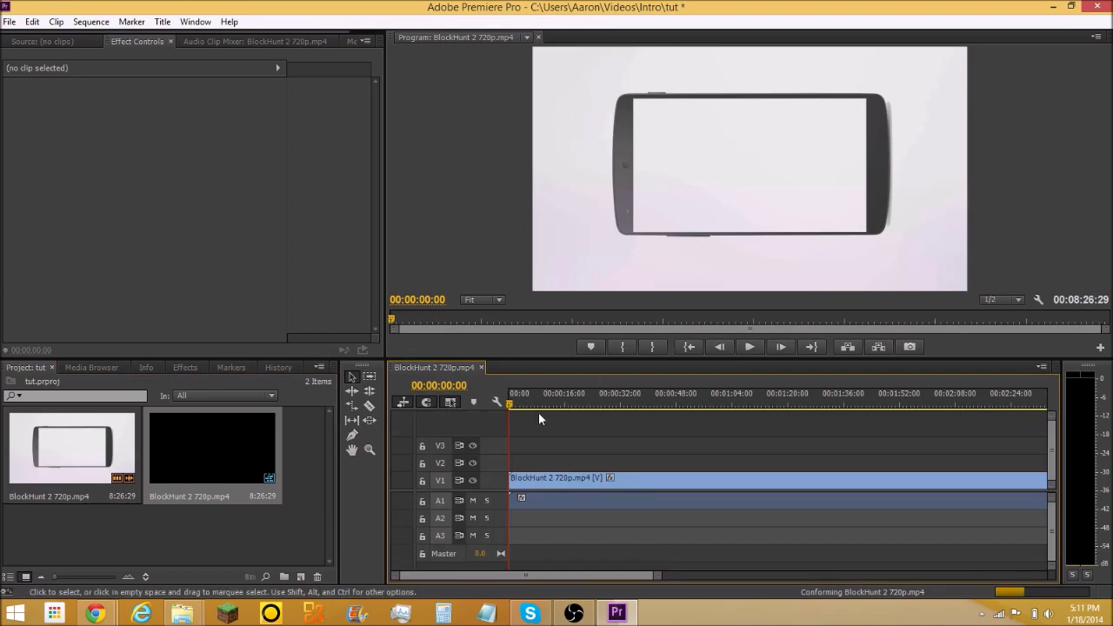
key("space")
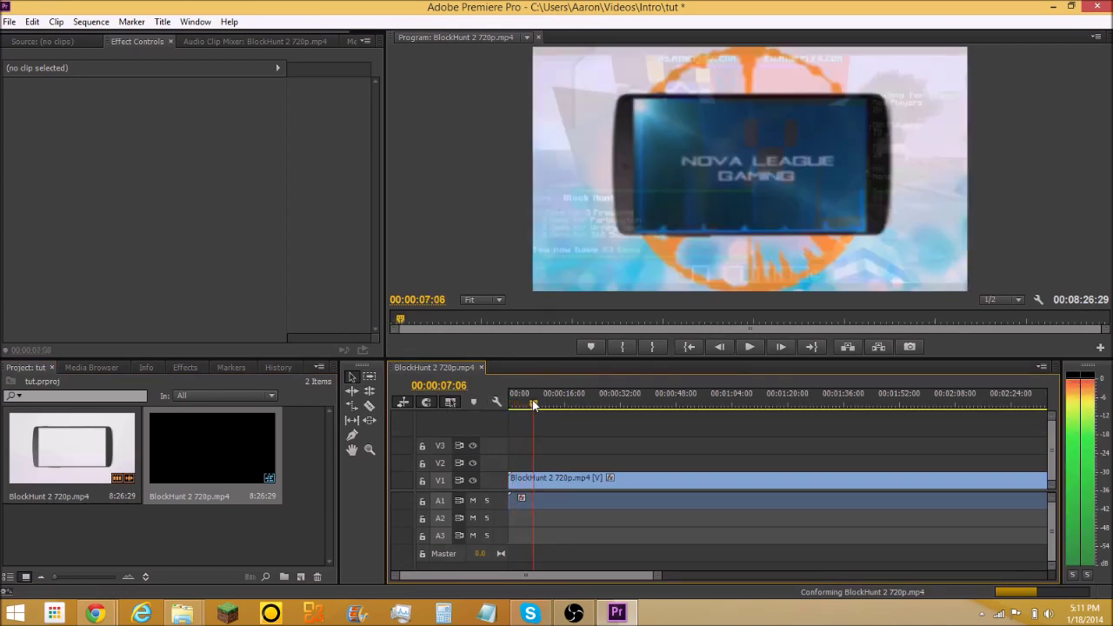
right_click(193, 526)
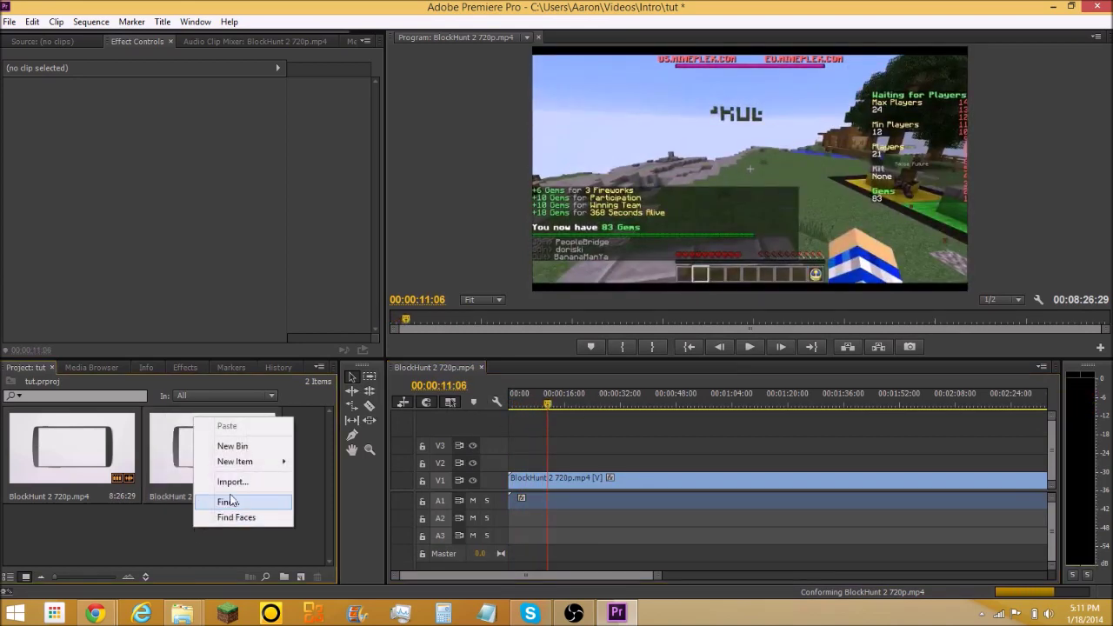
left_click(240, 487)
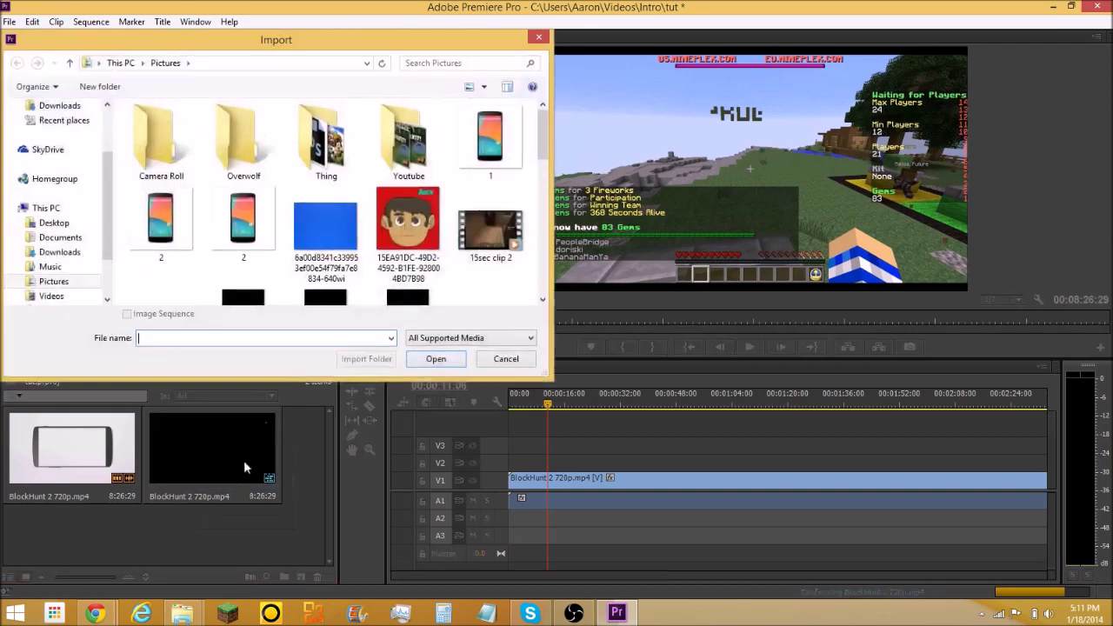
left_click(426, 224)
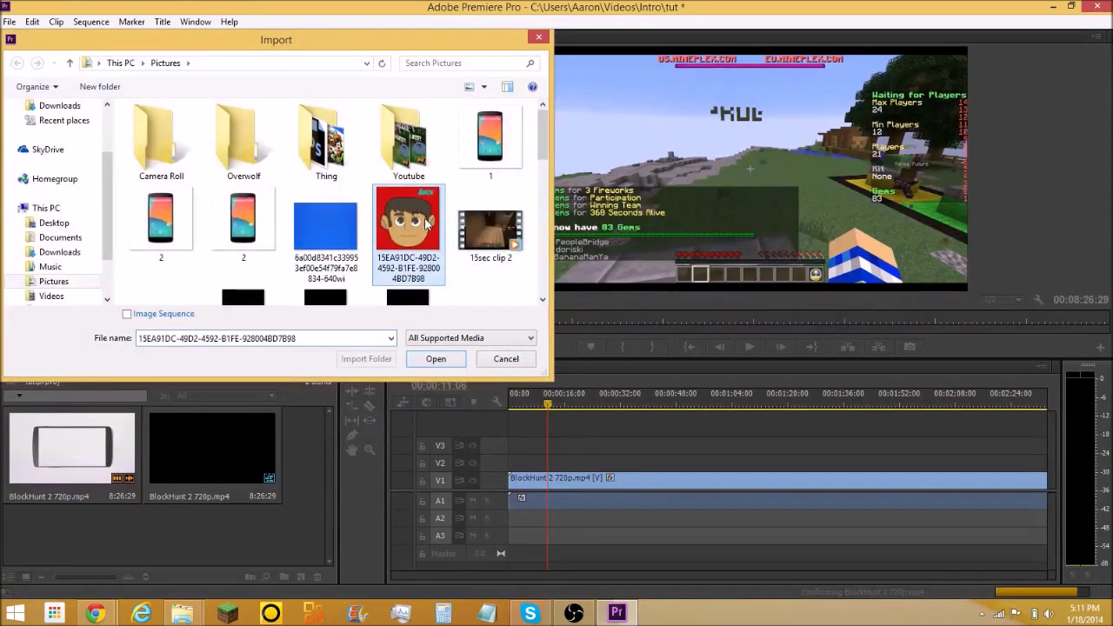
left_click(445, 360)
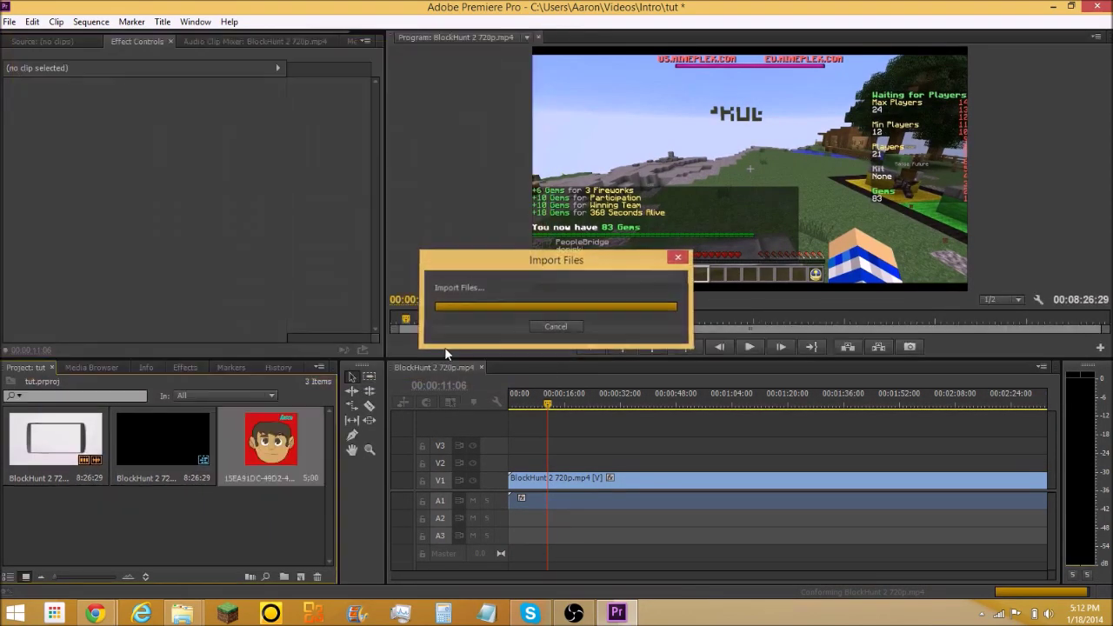
Step: Place the avatar image on V2 above the gameplay and stretch it to 31 seconds
left_click_drag(267, 440, 518, 470)
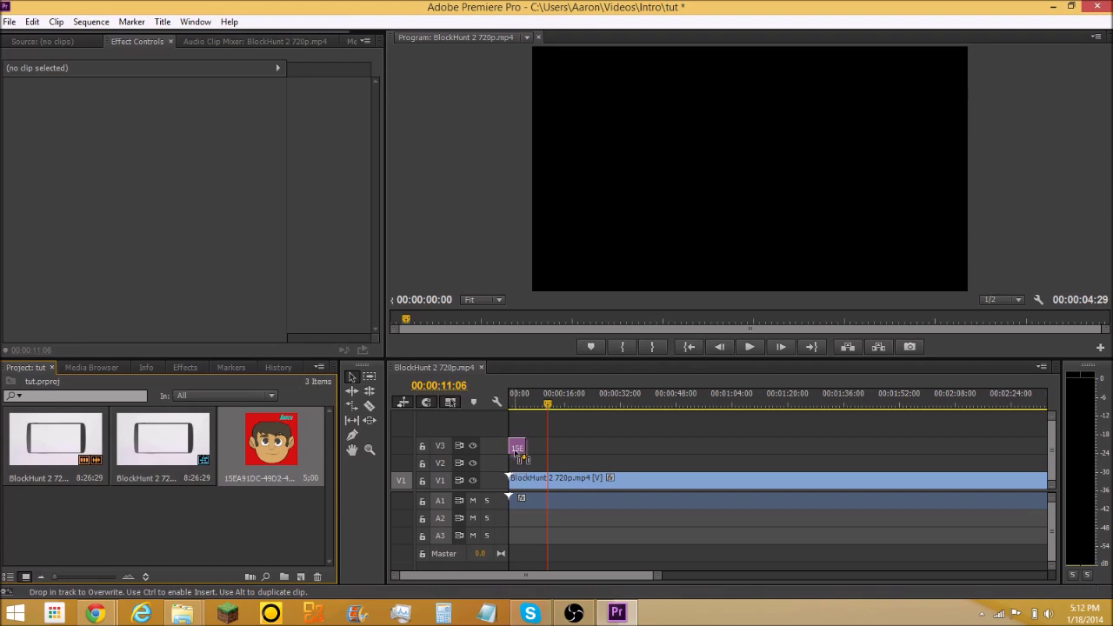
mouse_move(515, 453)
left_mouse_down()
mouse_move(526, 471)
mouse_move(518, 460)
left_mouse_up()
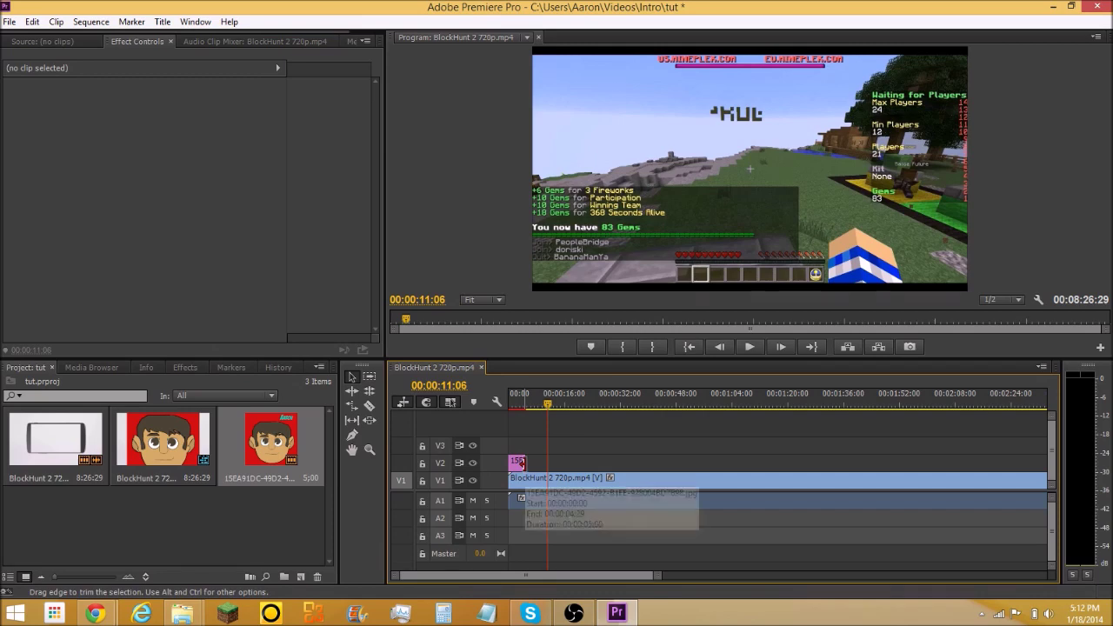
left_click_drag(524, 461, 692, 462)
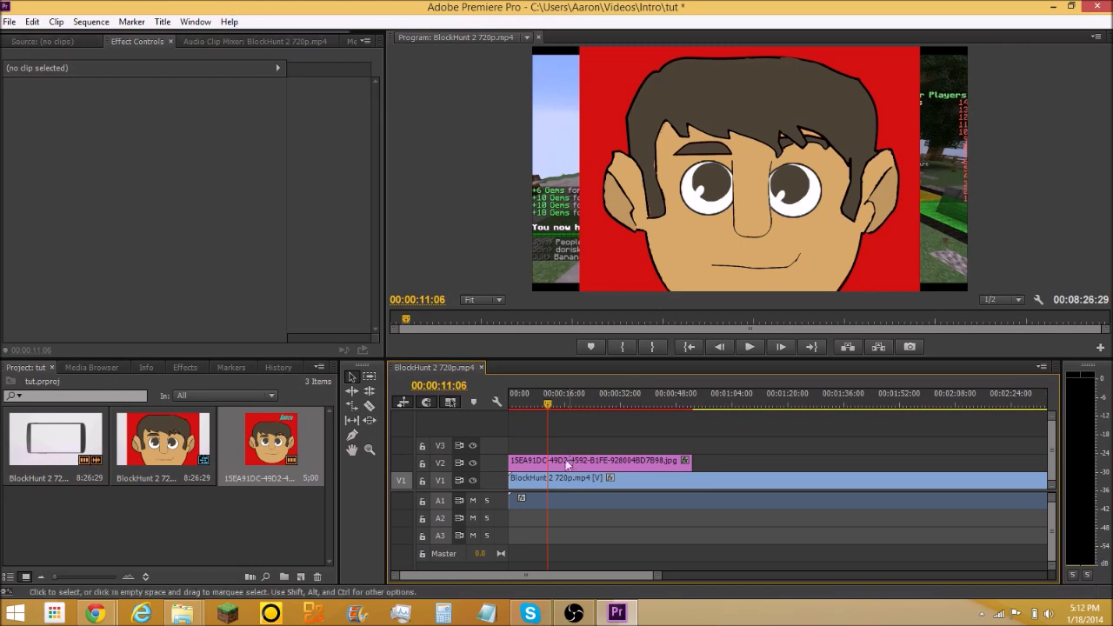
Step: Shrink the V2 avatar and shift it left using its Motion Scale and Position values
left_click(599, 460)
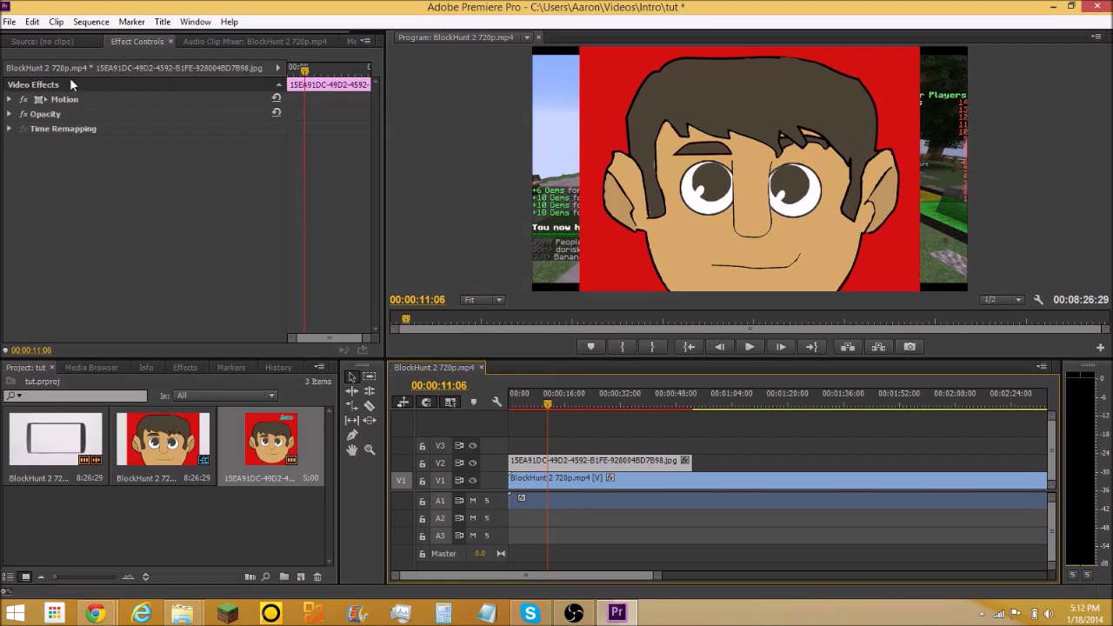
left_click(10, 100)
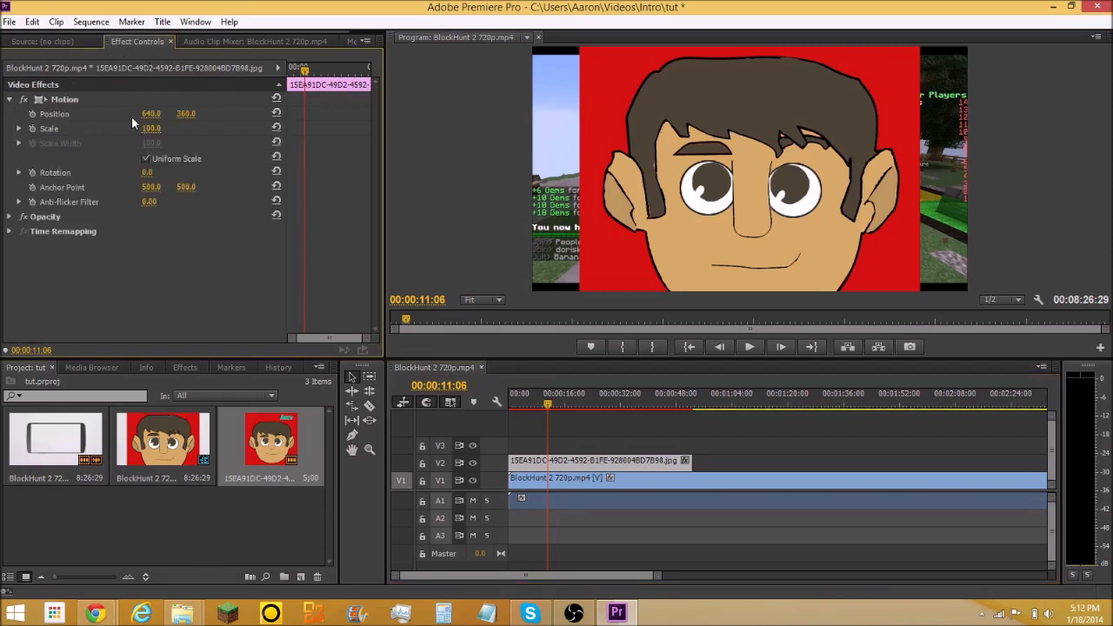
left_click_drag(151, 114, 91, 114)
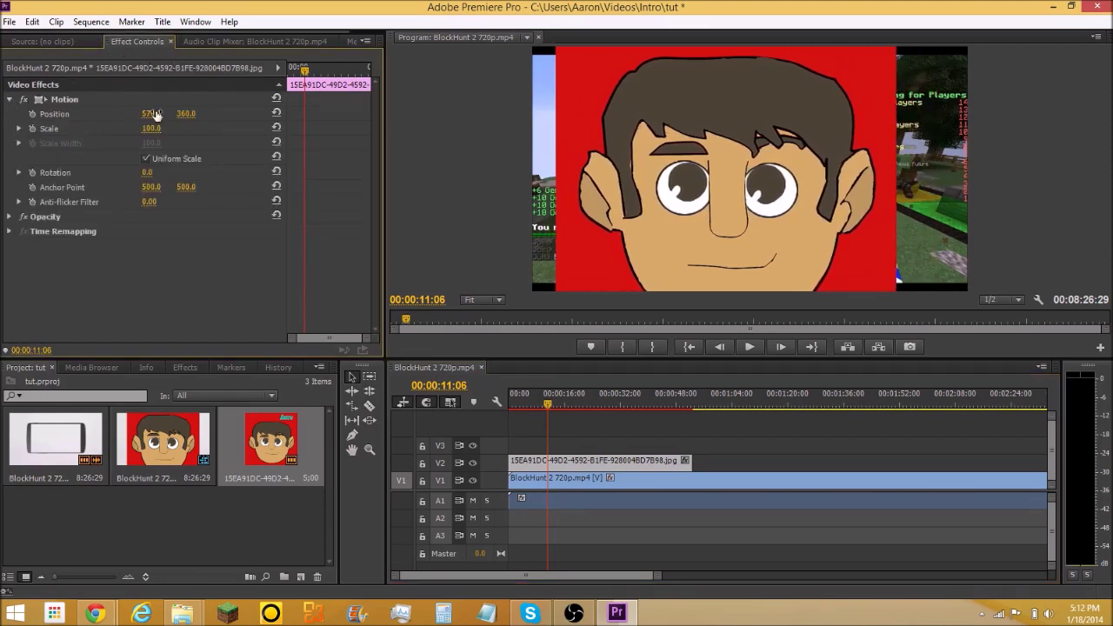
left_click_drag(154, 129, 92, 129)
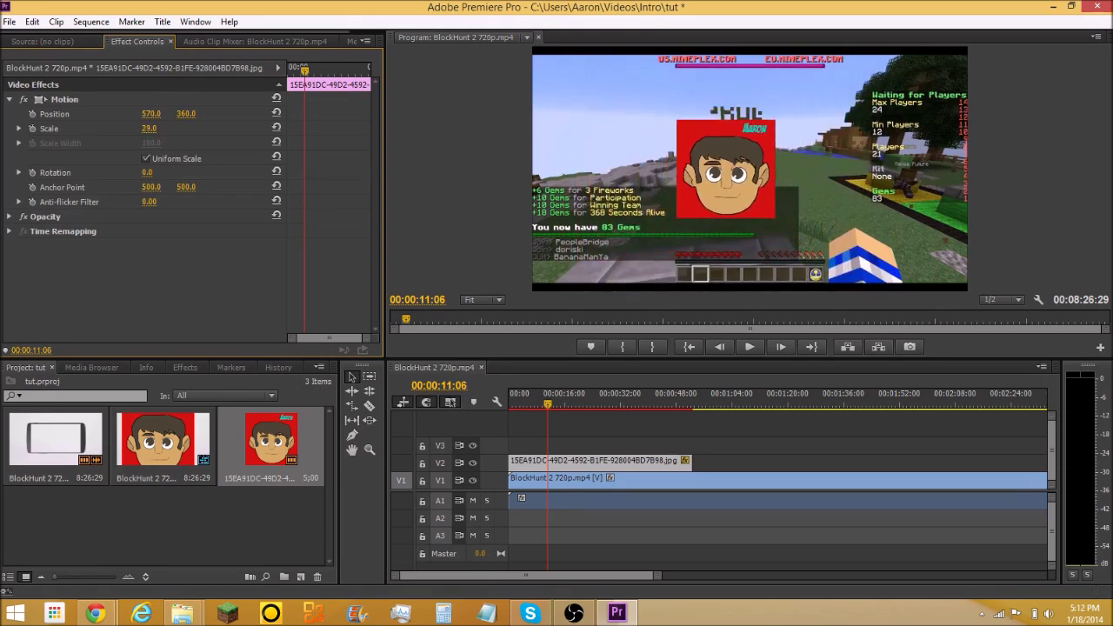
left_click_drag(185, 113, 155, 115)
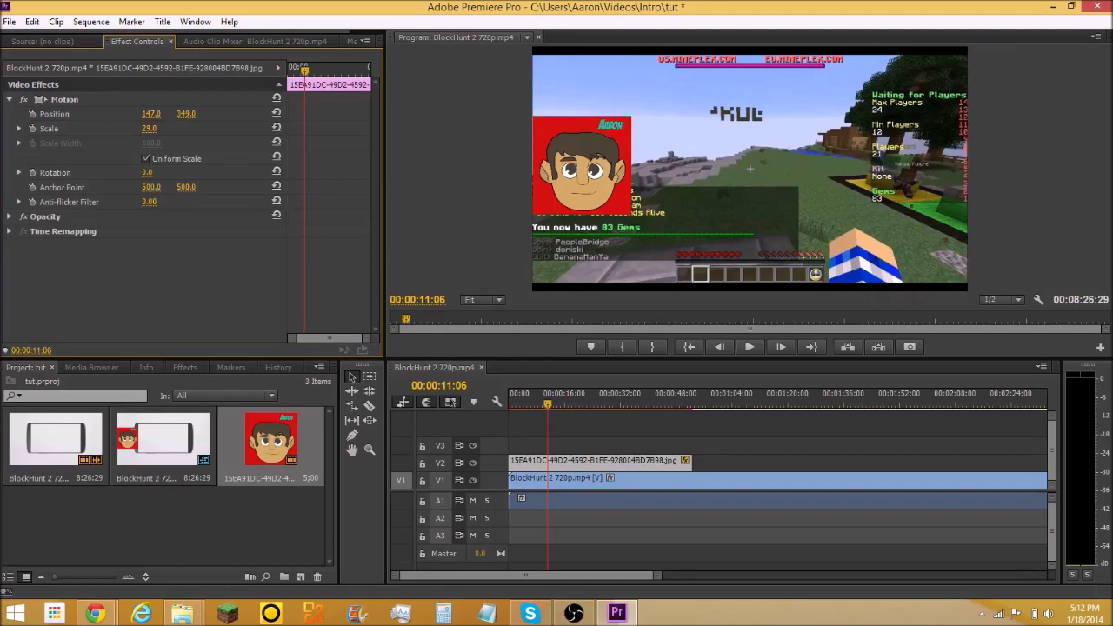
Step: Fine-tune the avatar in the frame to scale 28.6 at 139.5, 139.5, and trim the V2 clip
left_click(135, 106)
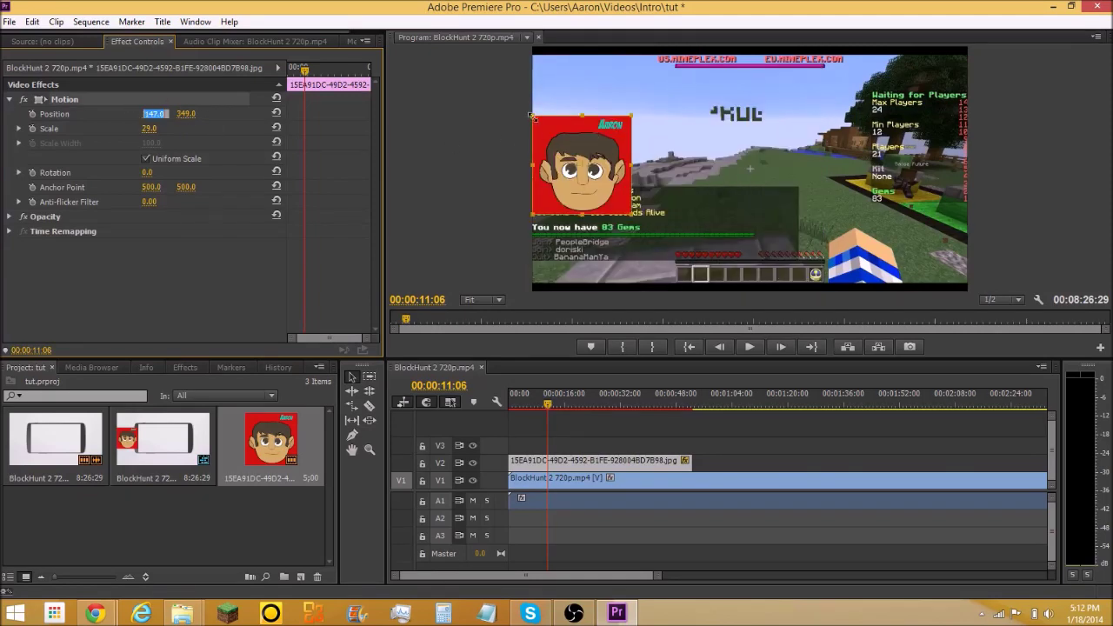
left_click_drag(551, 136, 584, 99)
left_click(81, 102)
left_click_drag(634, 145, 606, 107)
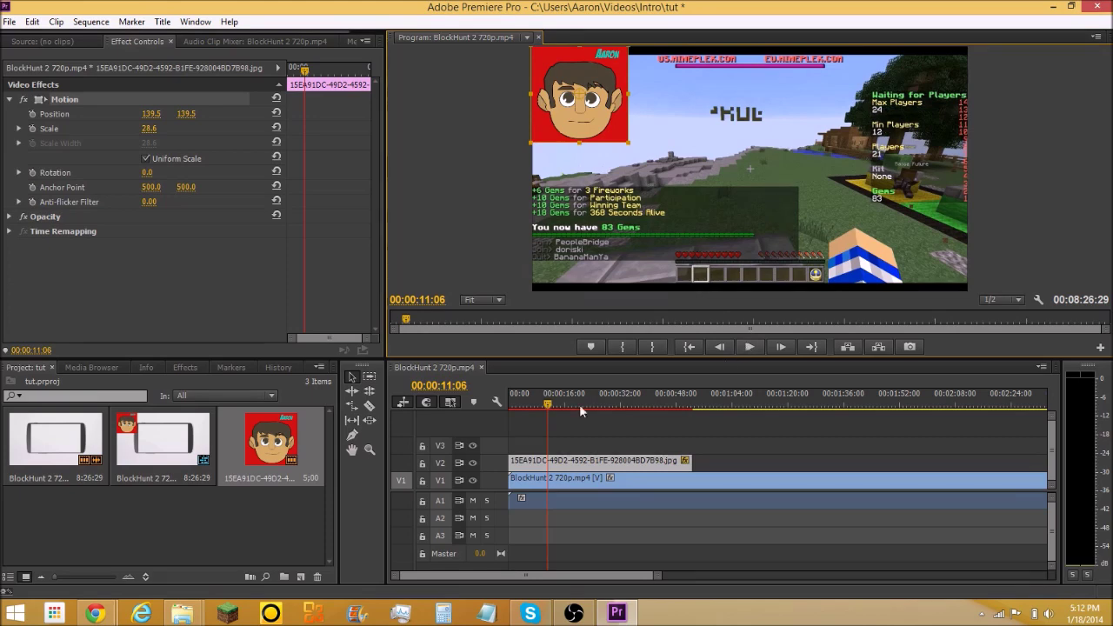
left_click_drag(511, 461, 578, 461)
left_click_drag(691, 460, 914, 480)
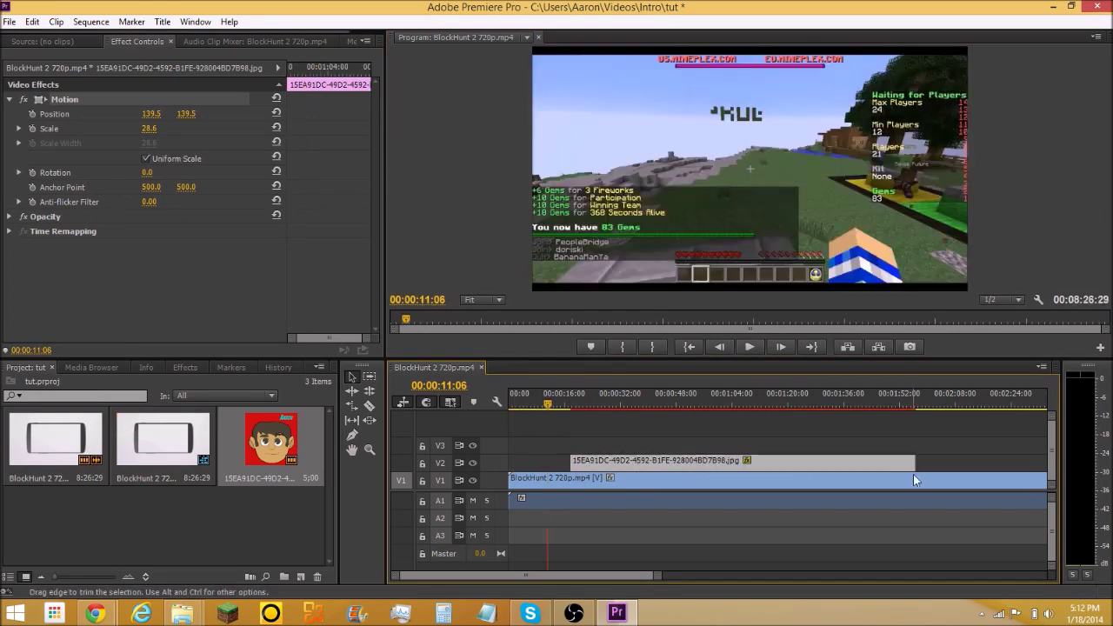
Step: Return the playhead to 00:00:02:12 and play the sequence to preview the overlay
left_click_drag(550, 407, 516, 405)
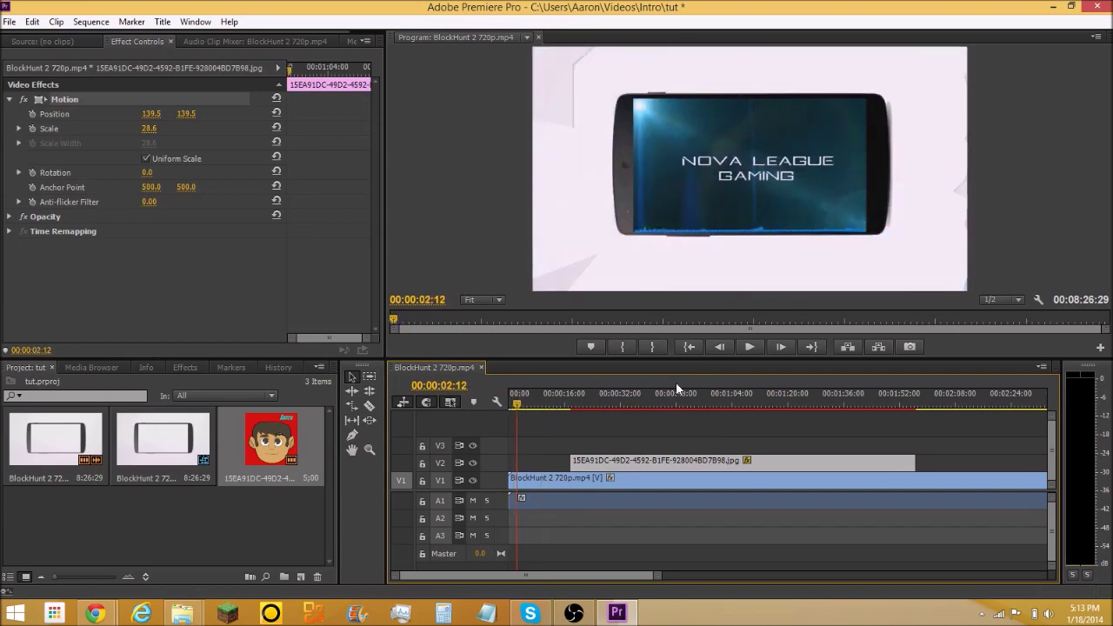
left_click(746, 347)
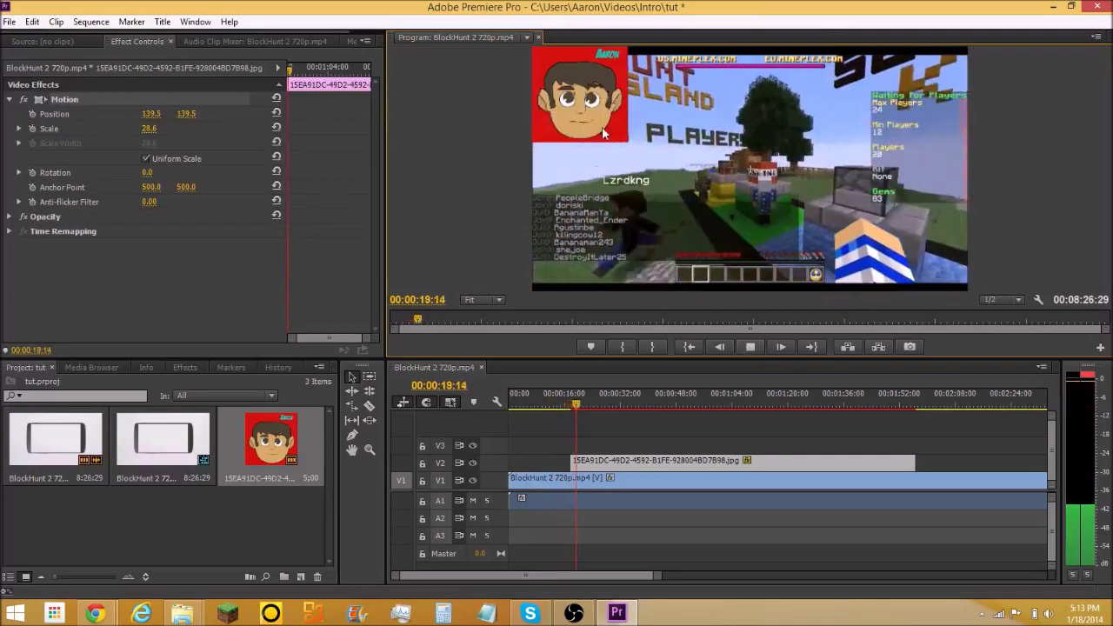
Step: Stop playback and move the face logo down the left side to position 182.6, 482.1
left_click(749, 347)
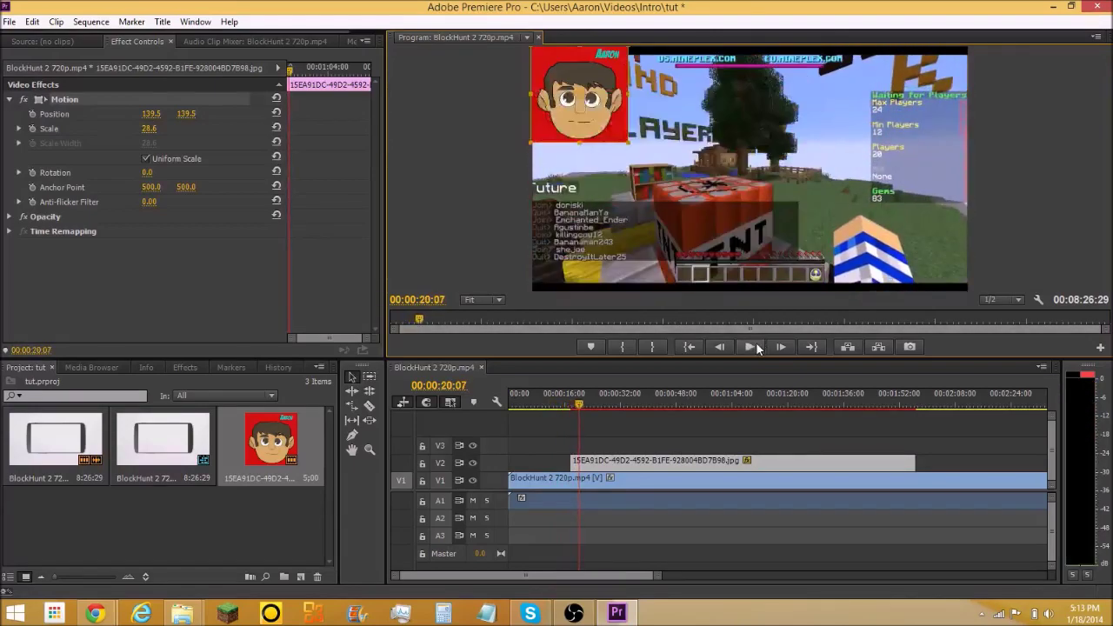
mouse_move(600, 89)
left_mouse_down()
mouse_move(588, 85)
mouse_move(608, 98)
mouse_move(600, 87)
left_mouse_up()
right_click(600, 87)
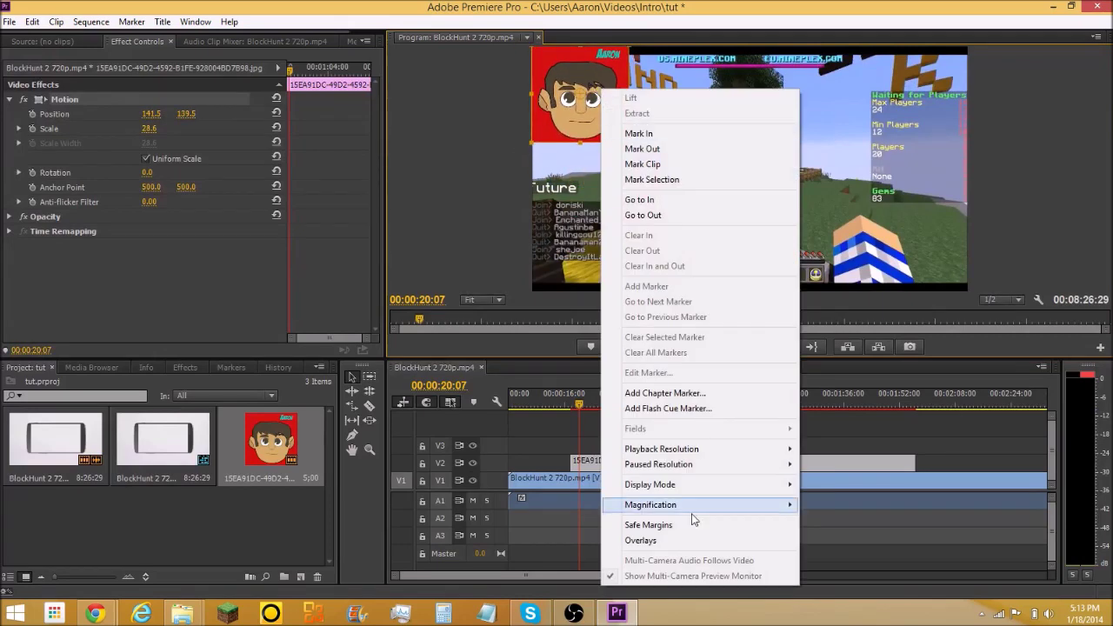
left_click(586, 109)
left_click_drag(586, 109, 599, 224)
right_click(599, 237)
left_click(599, 237)
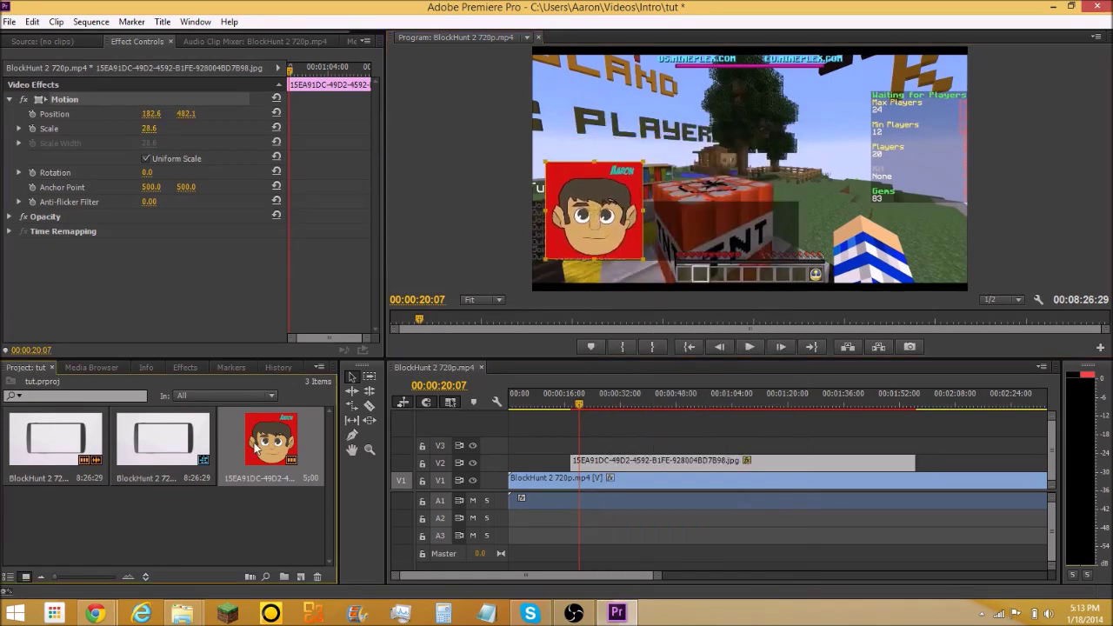
Step: Bring up and dismiss the context menus for the logo image and its V2 clip
right_click(257, 446)
left_click(243, 443)
right_click(243, 444)
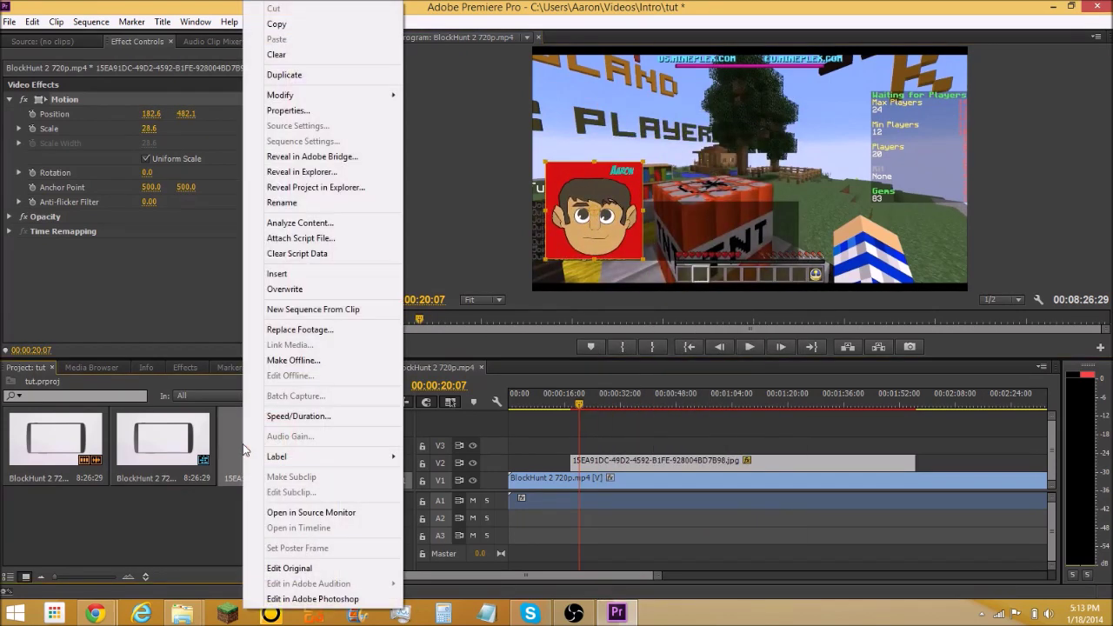
left_click(230, 532)
left_click(673, 464)
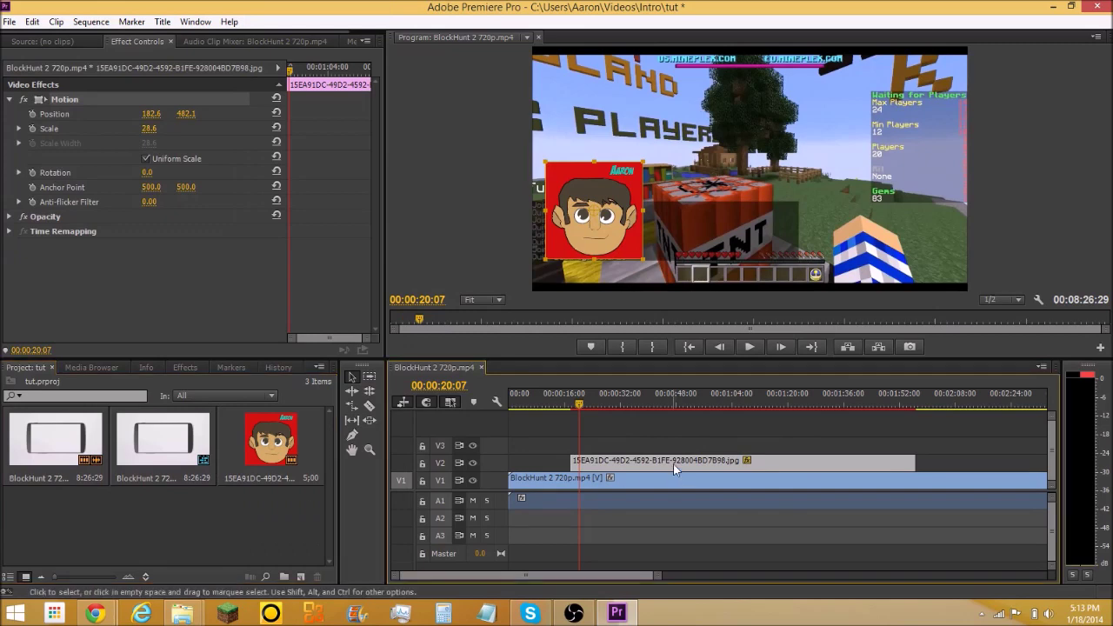
right_click(673, 463)
key("Escape")
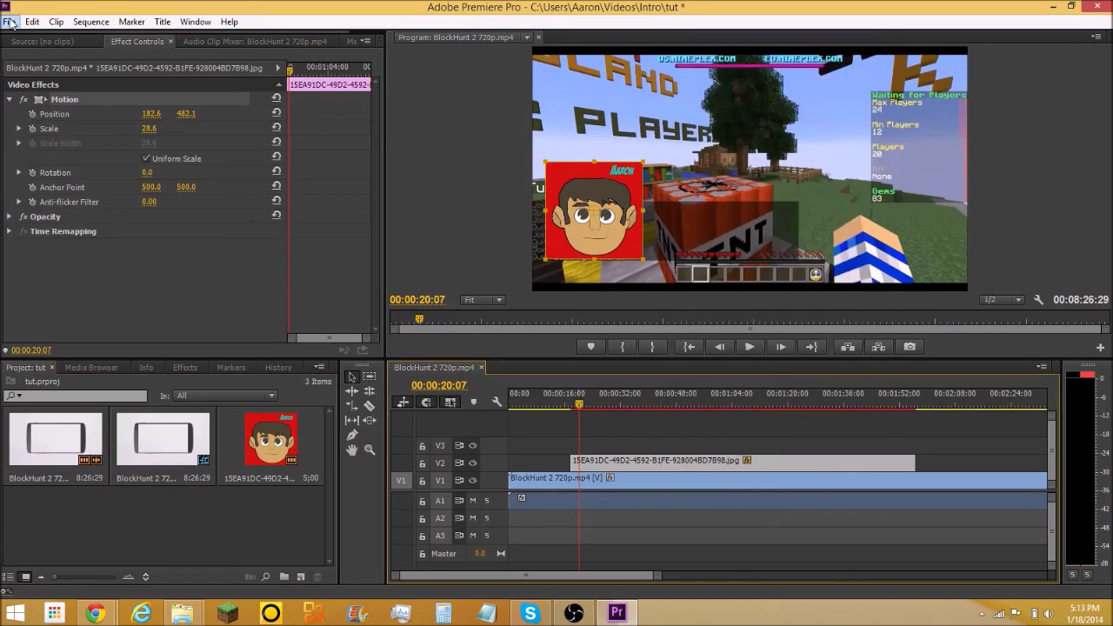
Step: Close tut without saving and create a new project named Untitle
left_click(10, 22)
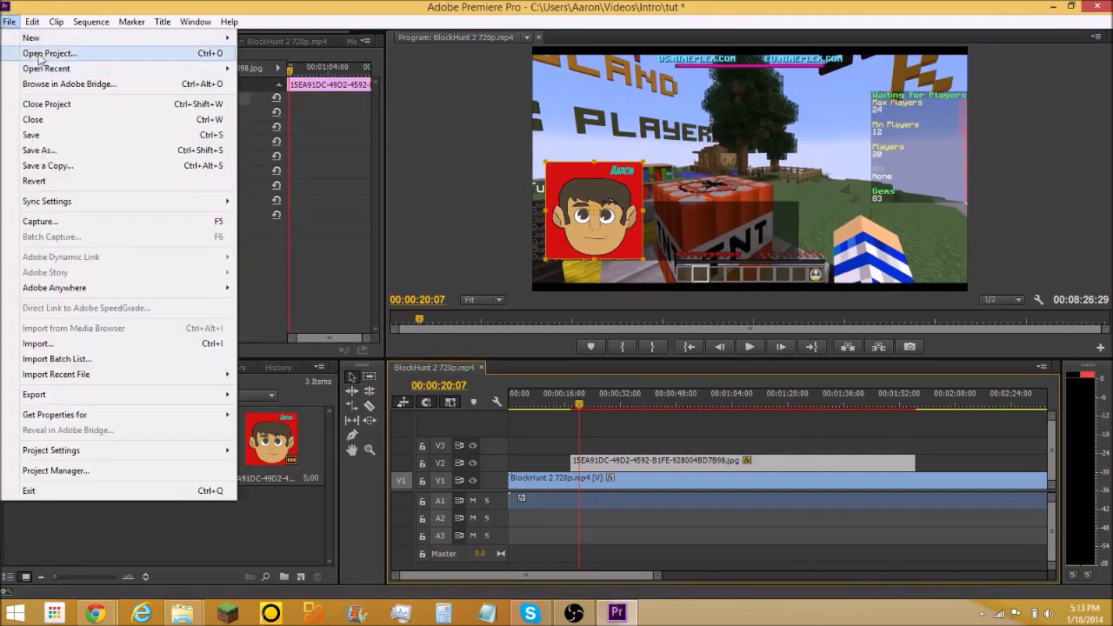
mouse_move(42, 39)
left_click(341, 37)
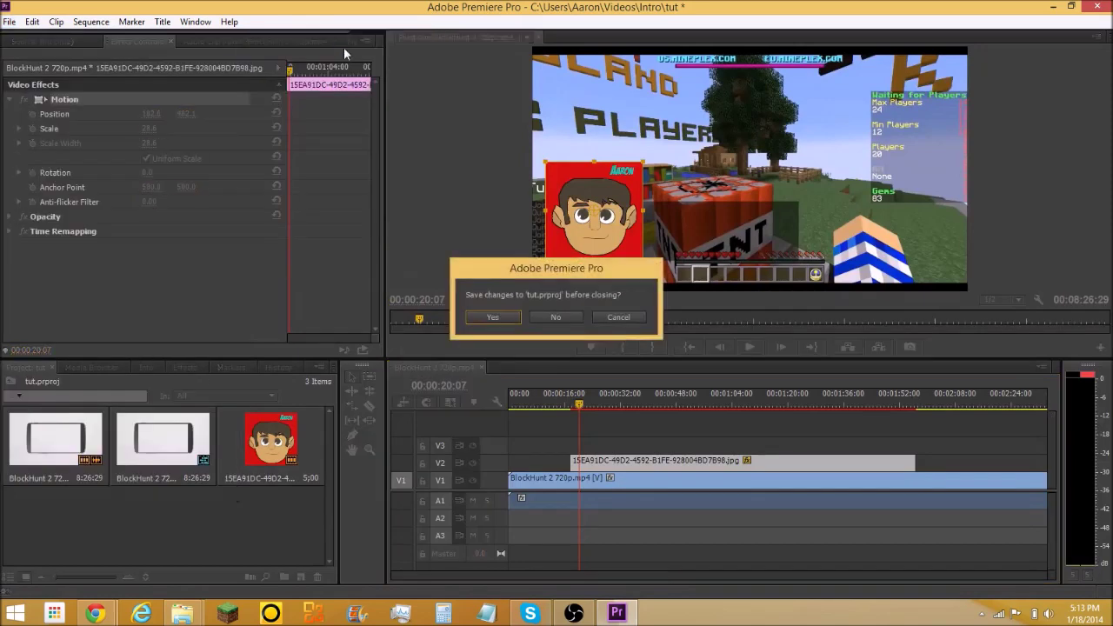
left_click(570, 316)
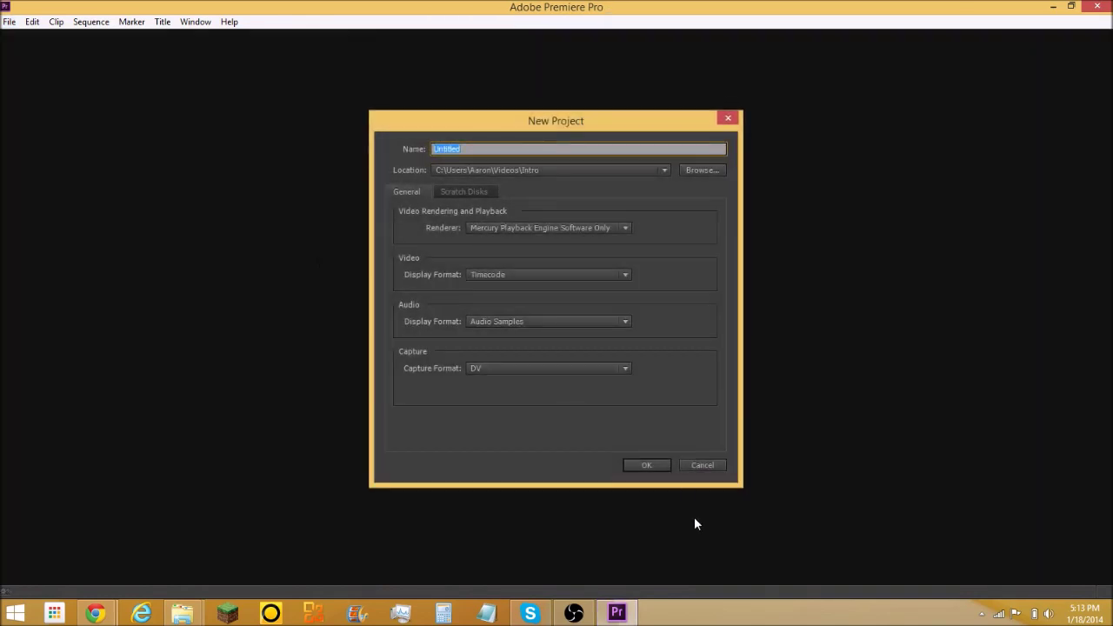
left_click(652, 469)
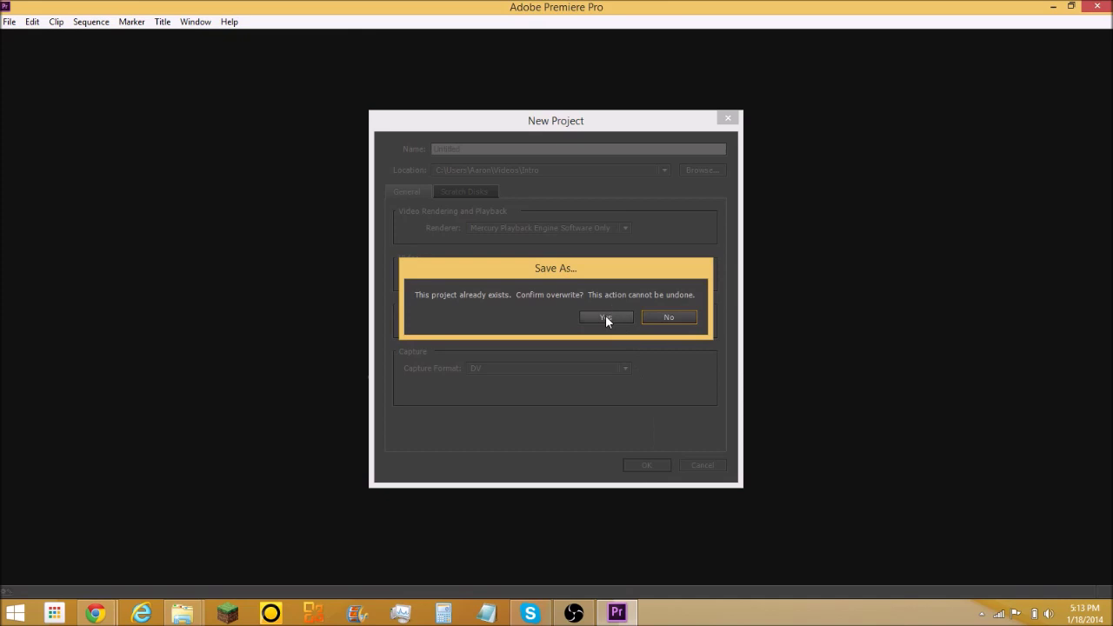
left_click(628, 316)
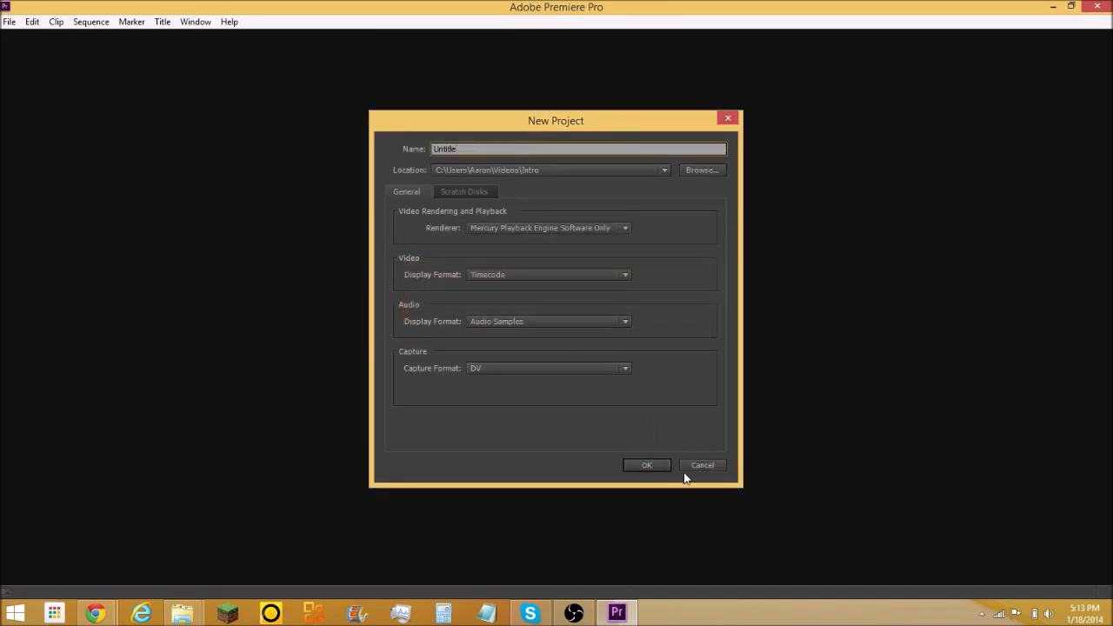
left_click(655, 465)
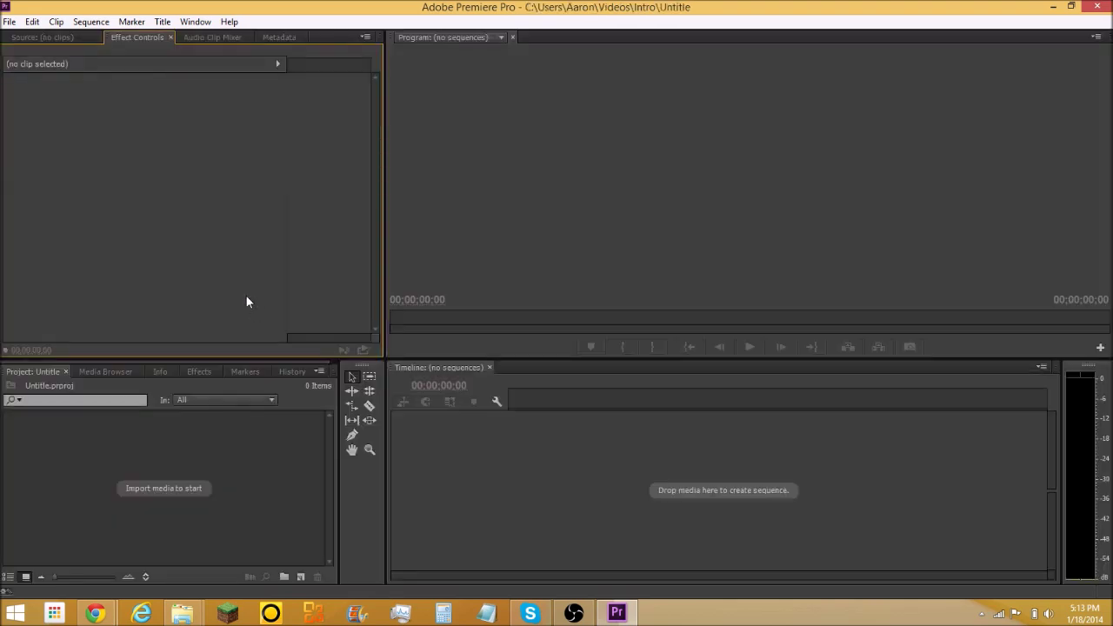
Step: Import BlockHunt 1.mp4 into the Untitle project
right_click(152, 440)
left_click(188, 502)
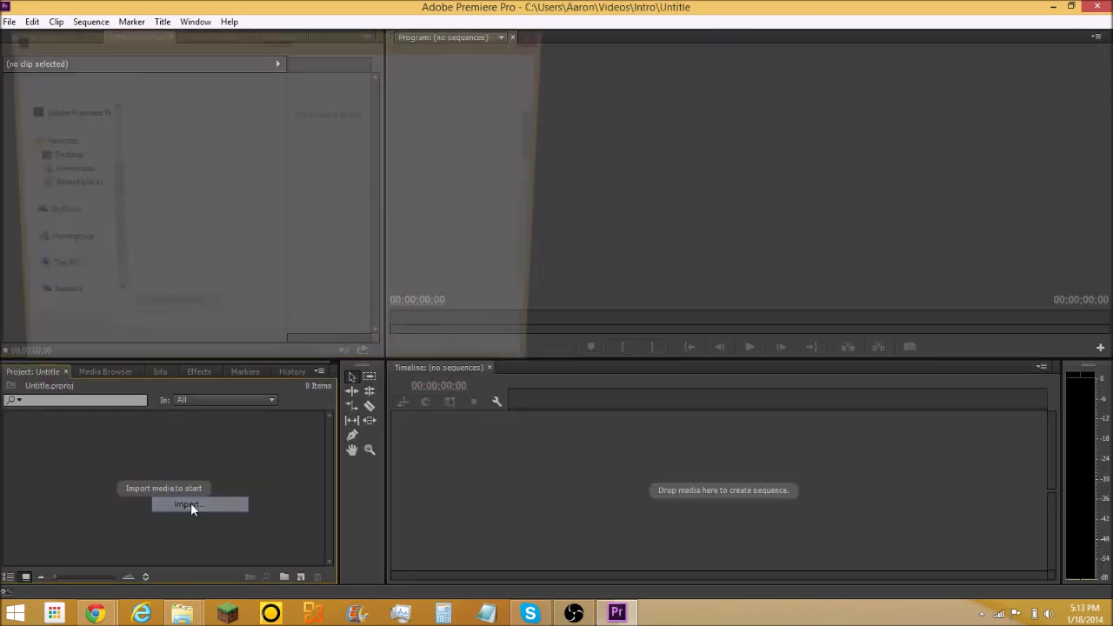
scroll(425, 153, "down", 3)
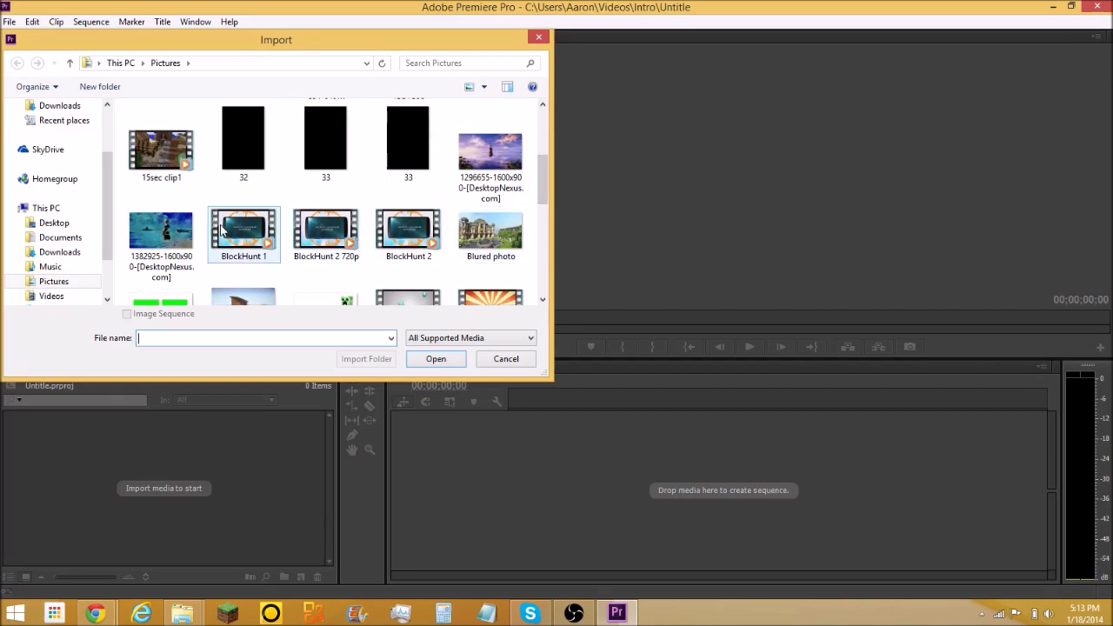
left_click_drag(542, 190, 546, 222)
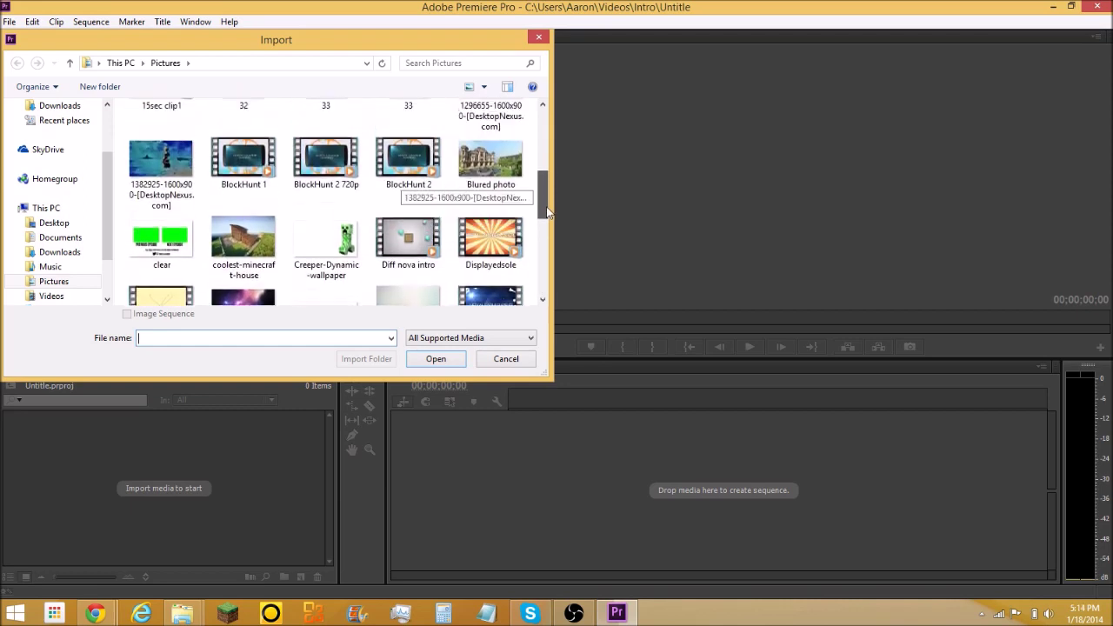
left_click_drag(547, 212, 544, 169)
left_click(272, 258)
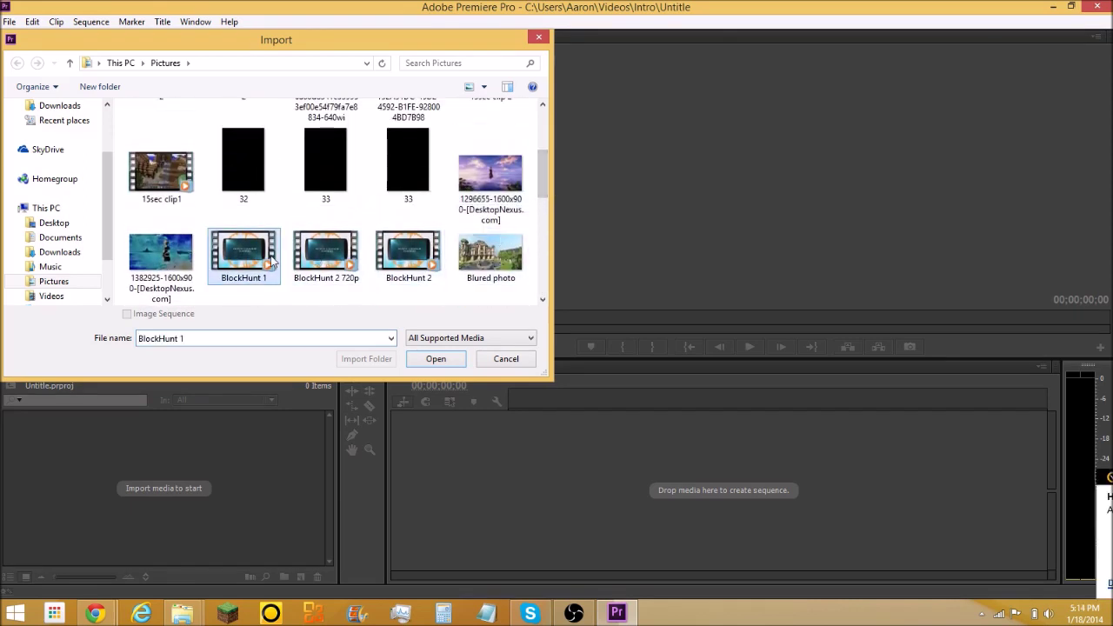
left_click(451, 362)
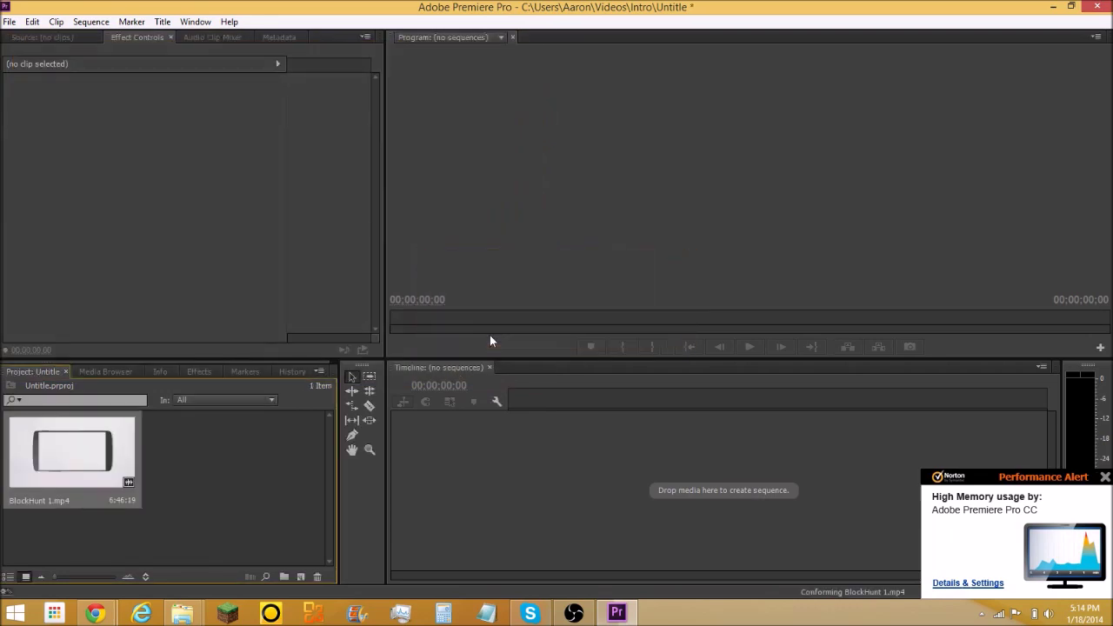
Step: Make a sequence from BlockHunt 1 and scrub the playhead to 00:00:15:12
left_click_drag(509, 463, 509, 466)
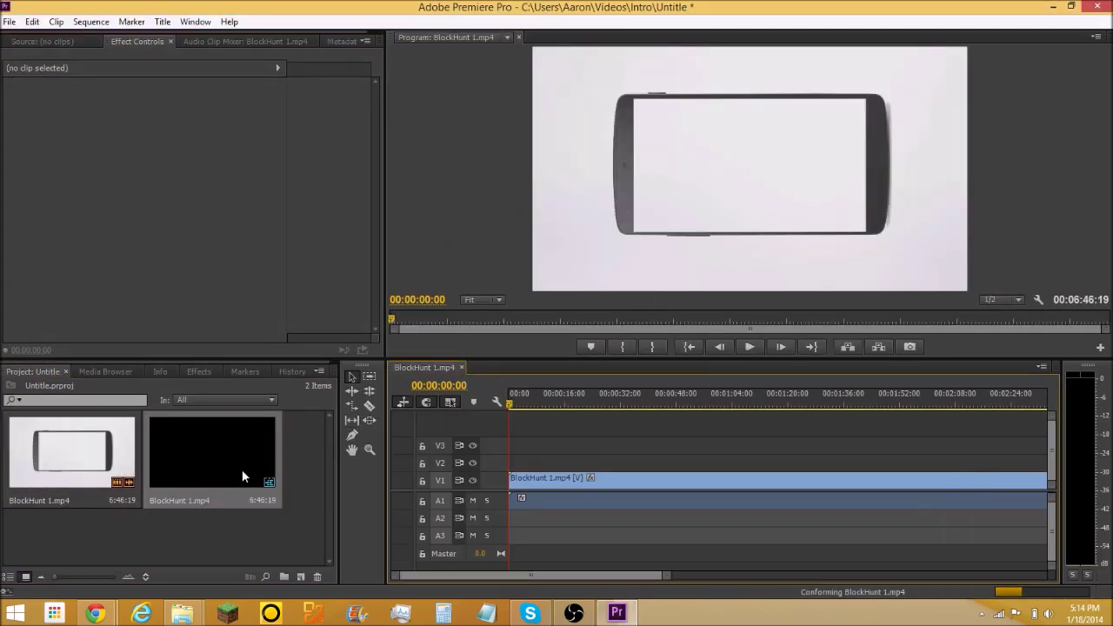
left_click_drag(508, 402, 562, 403)
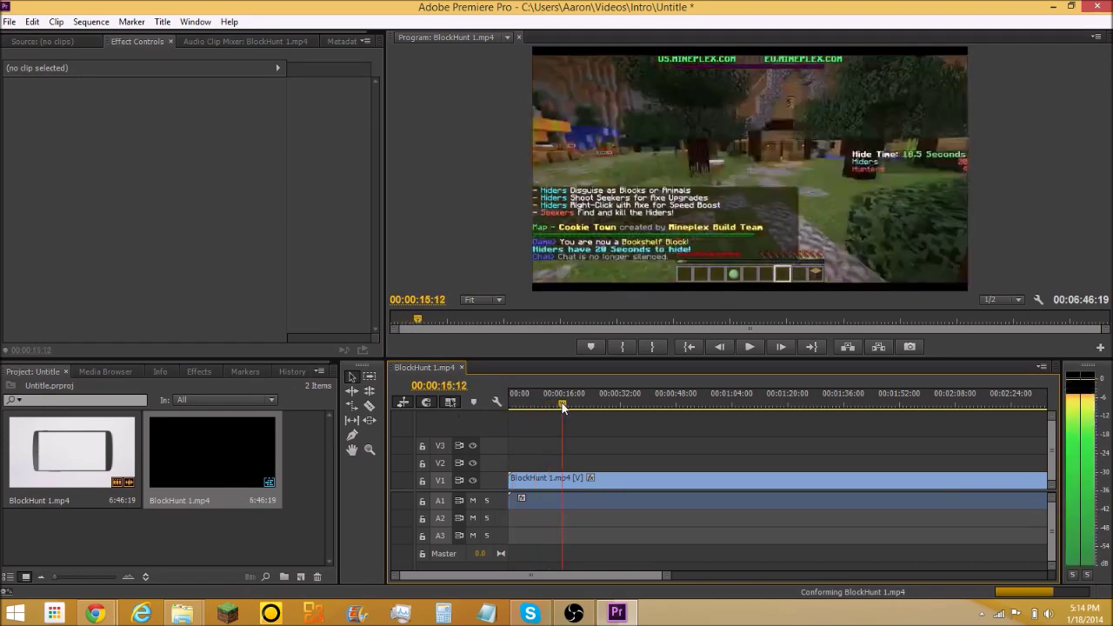
right_click(267, 528)
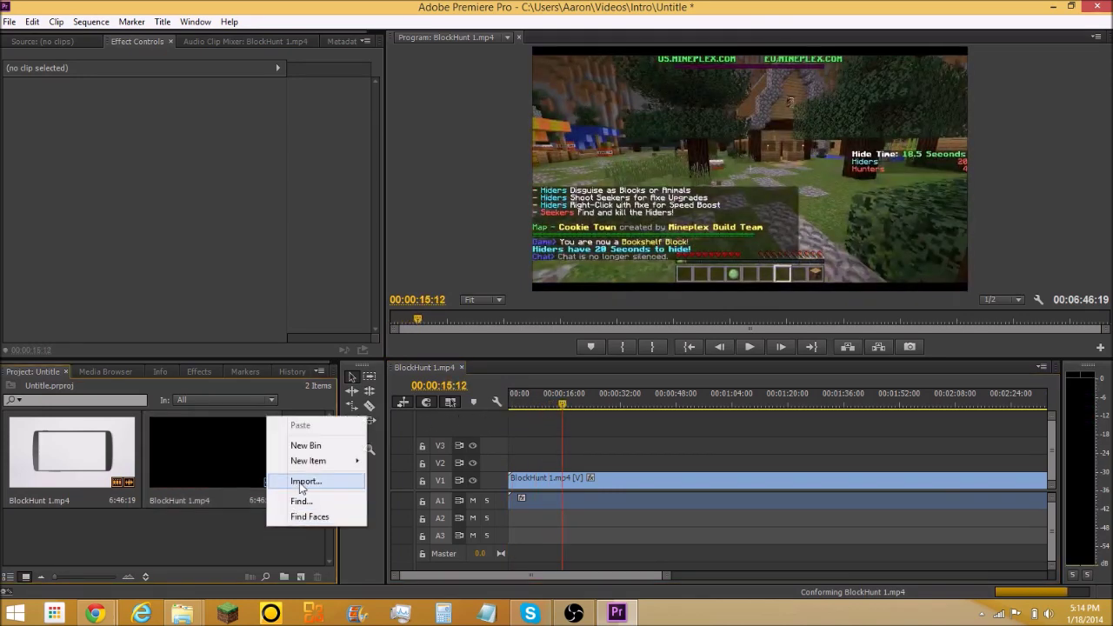
Step: Import 15sec clip 2.mp4 into the project
left_click(301, 480)
left_click(481, 220)
scroll(480, 221, "down", 2)
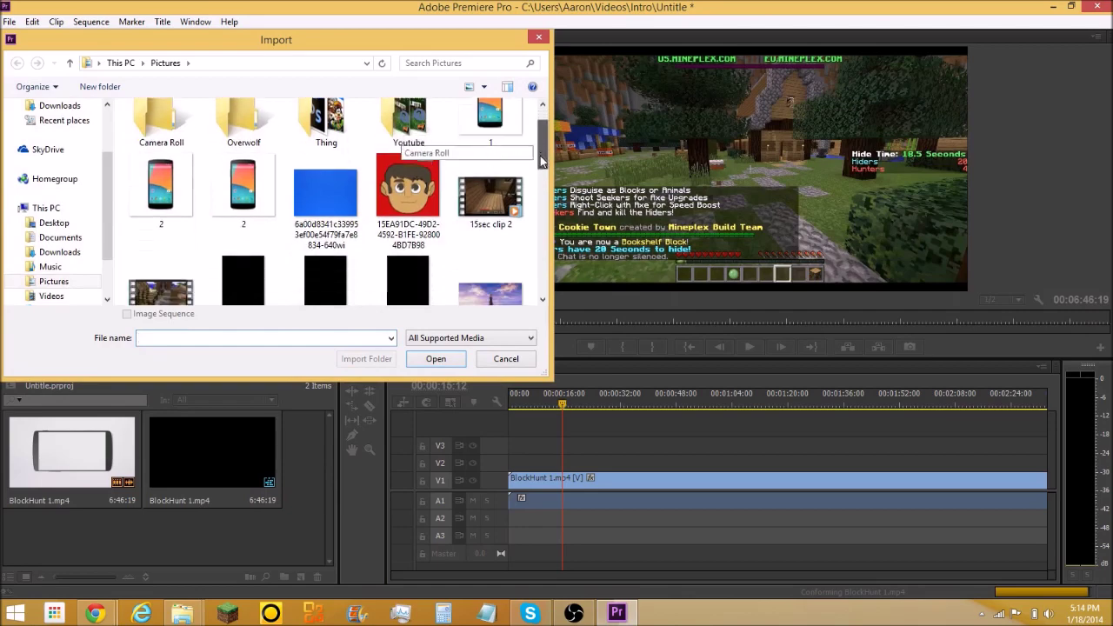
left_click(444, 357)
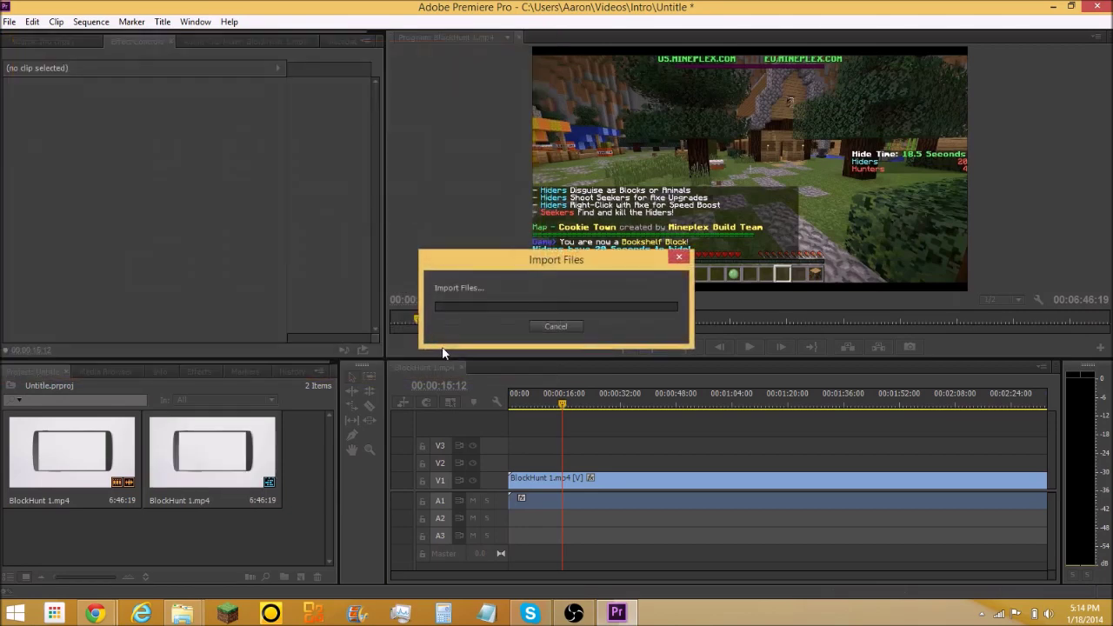
Step: Place 15sec clip 2 on V2 above the gameplay and extend it to its full length
left_click_drag(271, 465, 549, 462)
left_click_drag(562, 414, 546, 415)
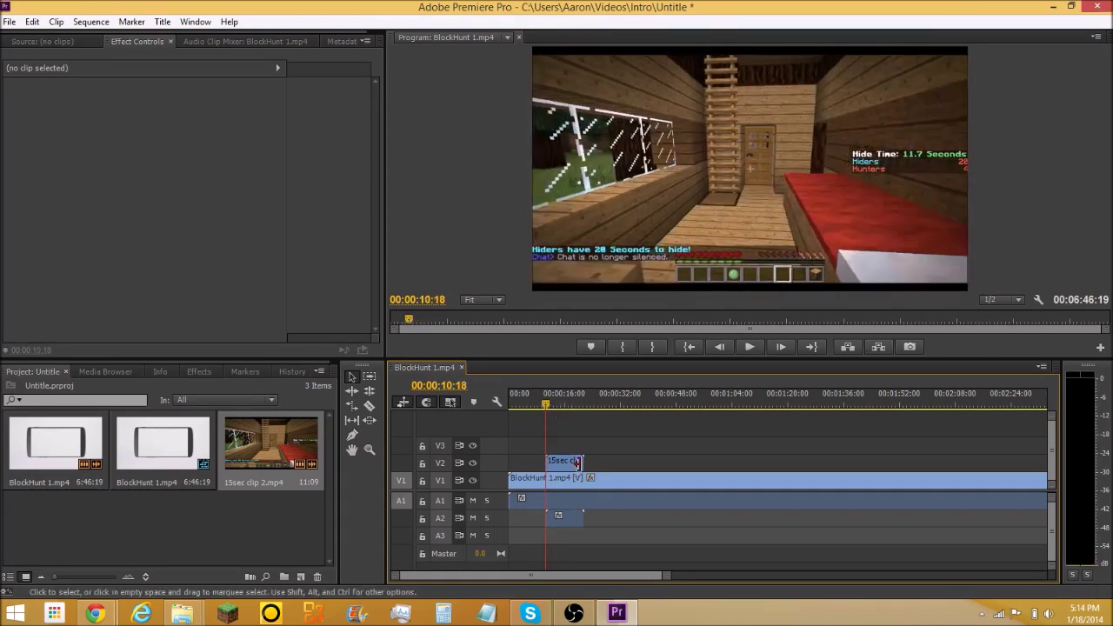
left_click_drag(584, 460, 706, 465)
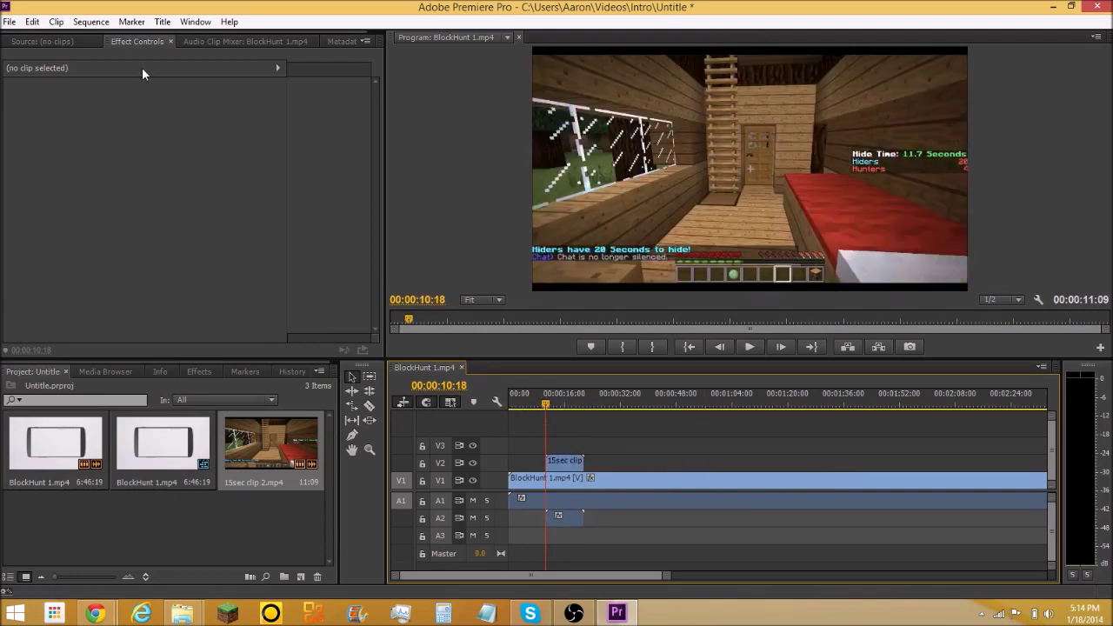
Step: Shrink the 15sec clip and move it to the frame's top-left corner
left_click(559, 458)
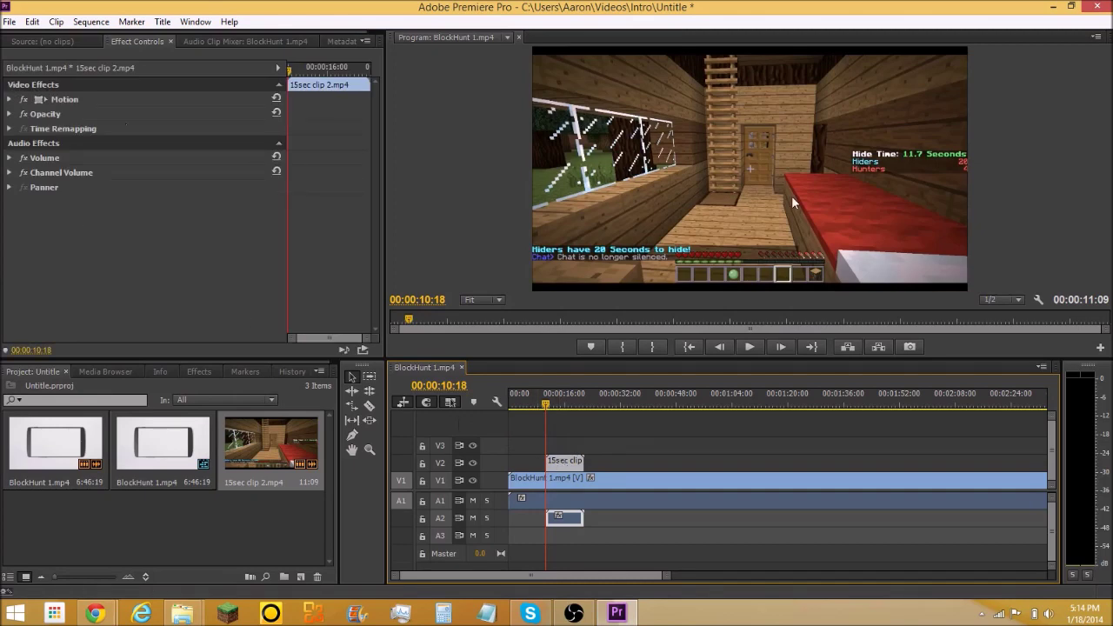
left_click(9, 100)
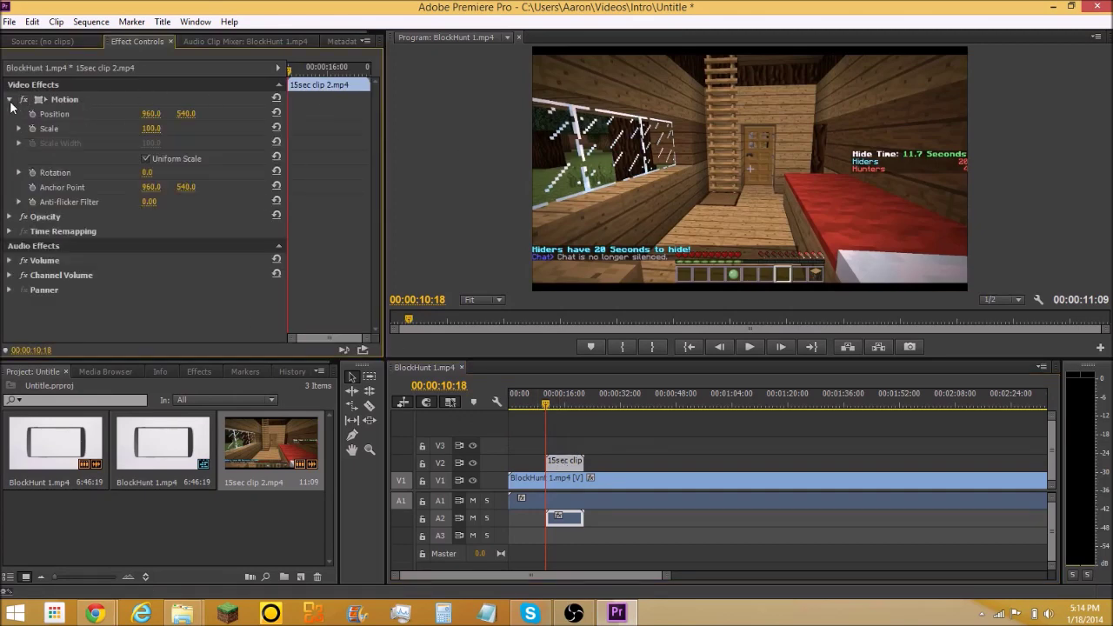
left_click(60, 101)
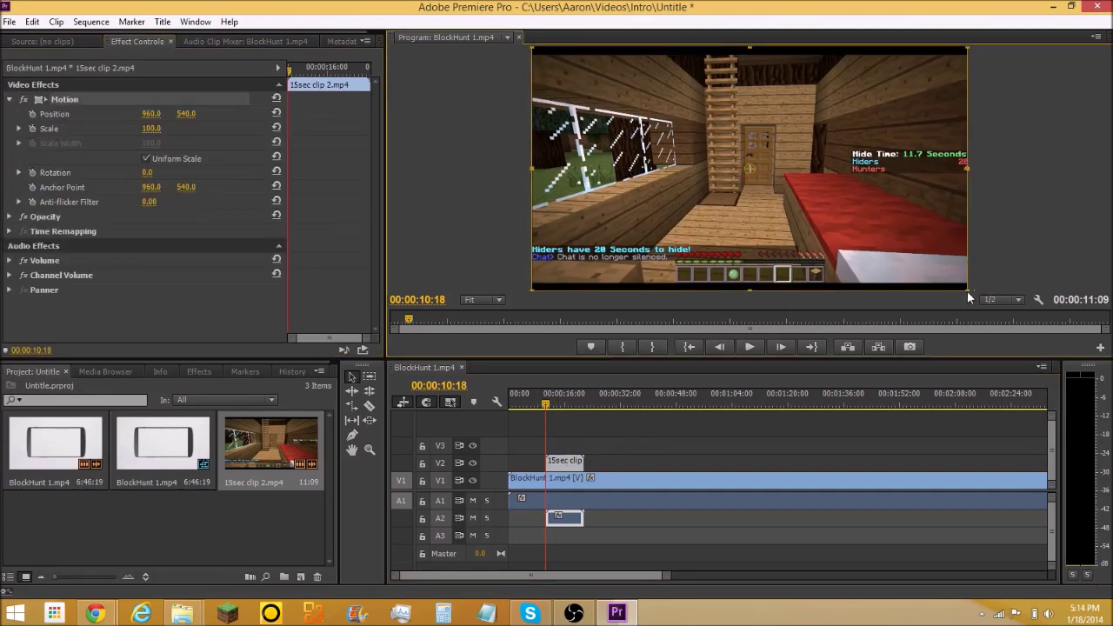
left_click_drag(967, 291, 860, 214)
left_click_drag(808, 187, 671, 108)
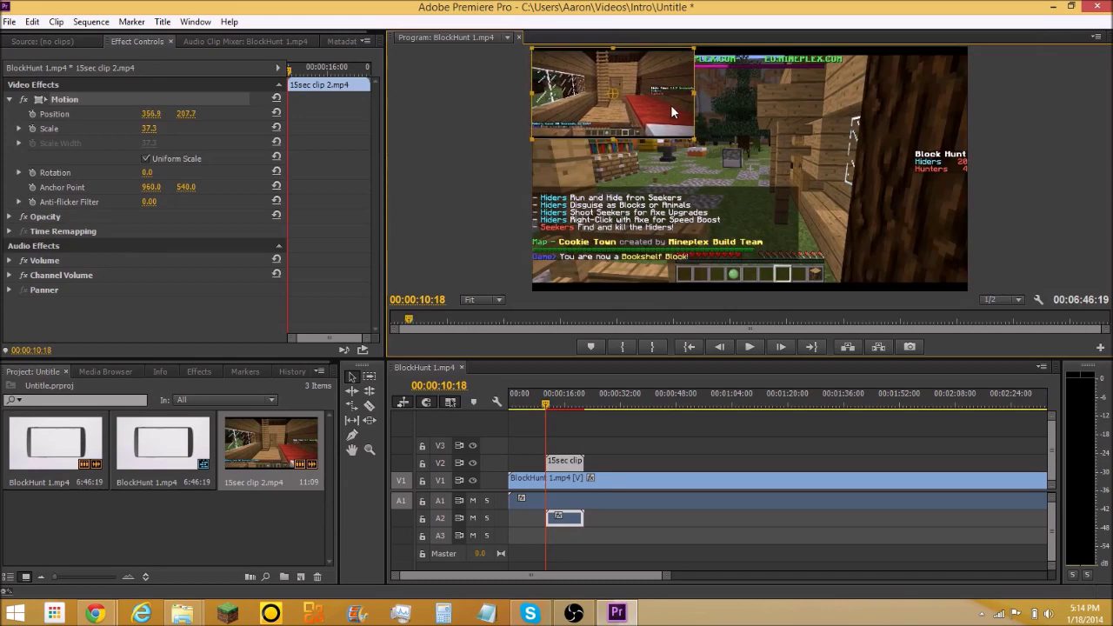
Step: Lower the inset clip's opacity to 79% and nudge it slightly left
left_click(10, 216)
left_click_drag(154, 230, 136, 231)
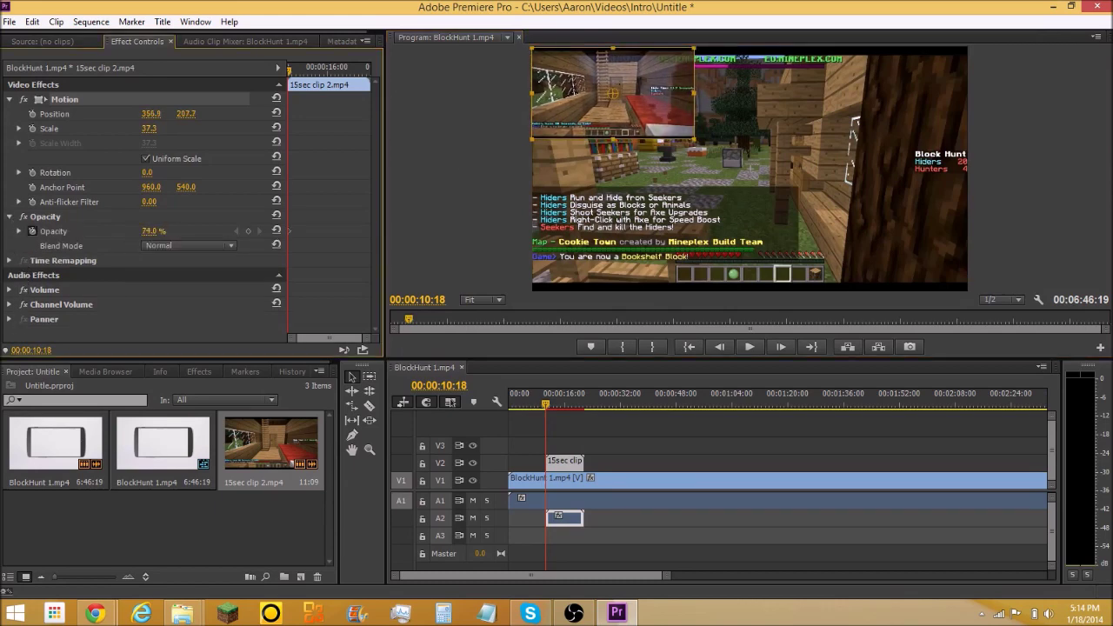
left_click_drag(665, 105, 664, 105)
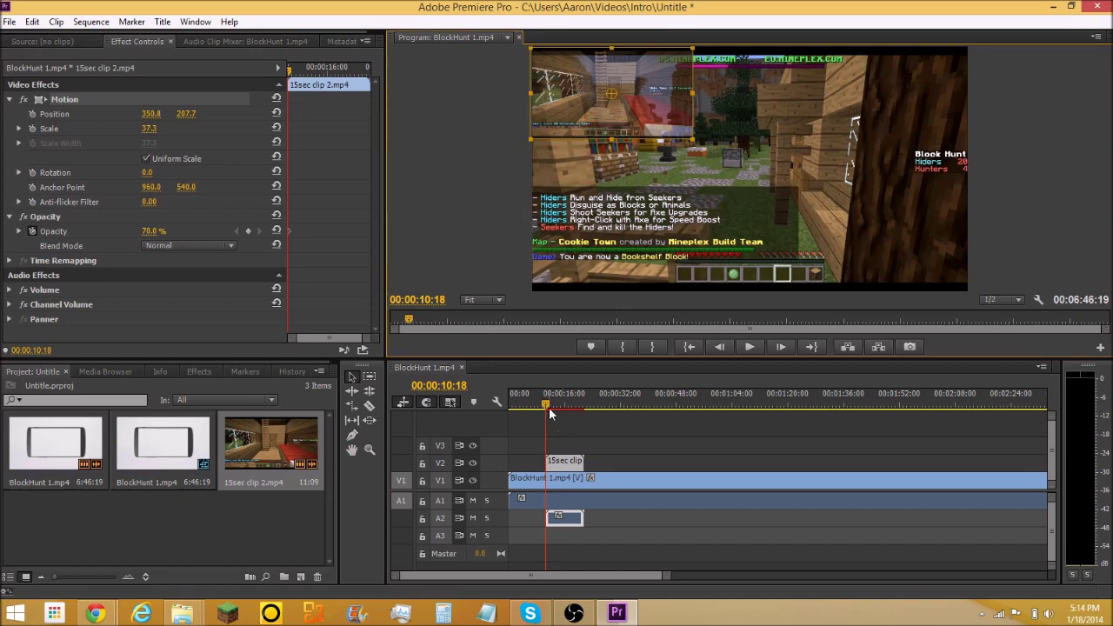
Step: Preview the overlay around 00:00:10:12, stop at 00:00:11:14, then bring up the Audio Clip Mixer
mouse_move(548, 407)
left_mouse_down()
mouse_move(524, 407)
mouse_move(540, 408)
left_mouse_up()
left_click(756, 345)
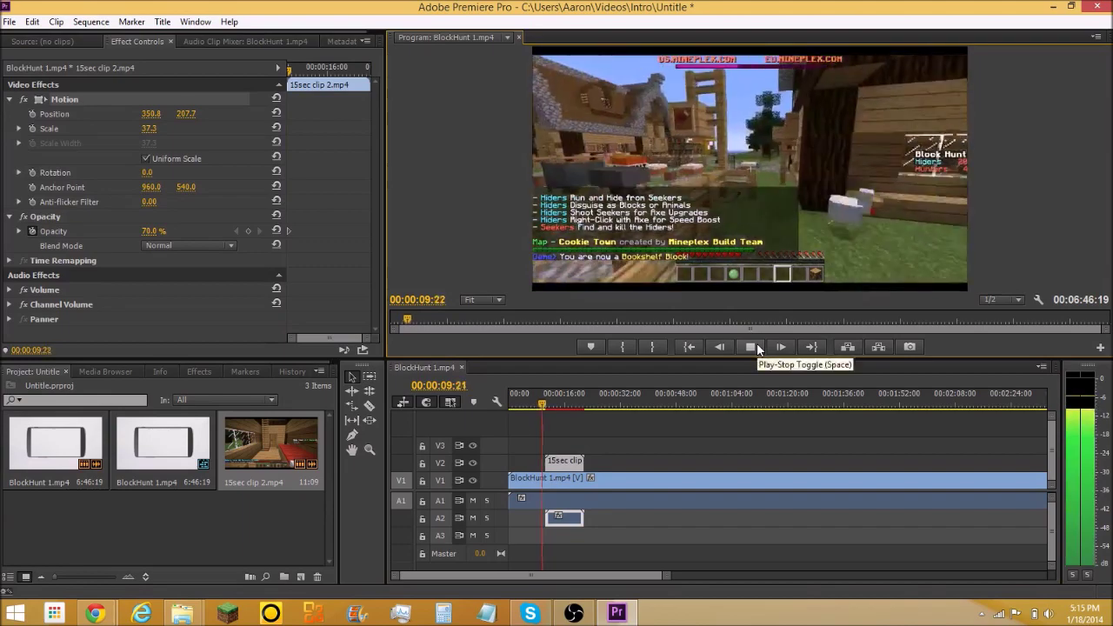
left_click(753, 346)
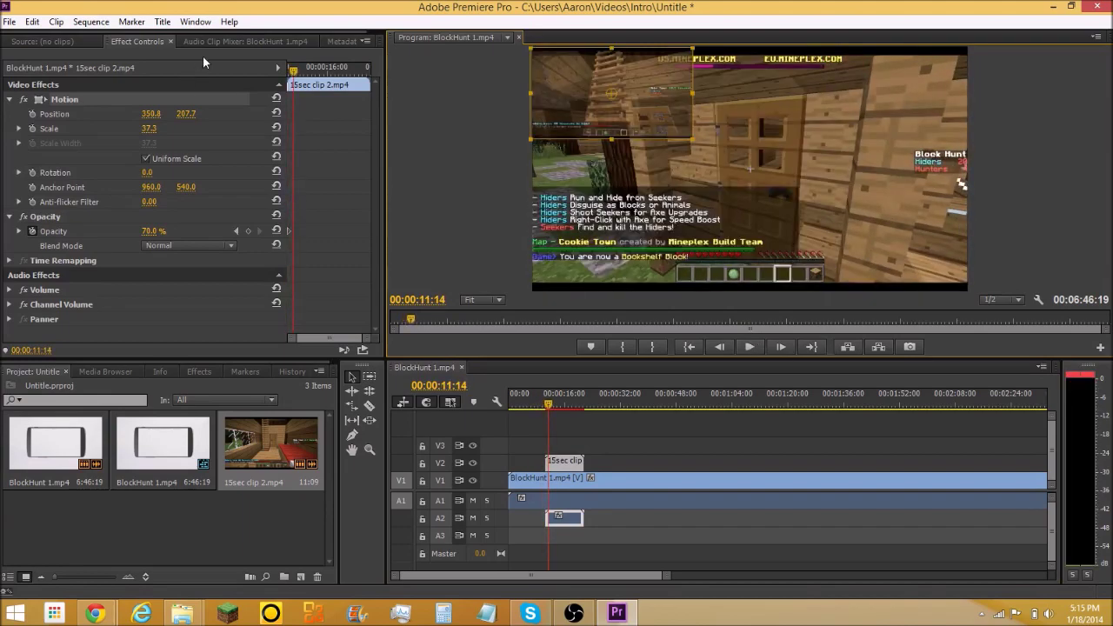
left_click(222, 40)
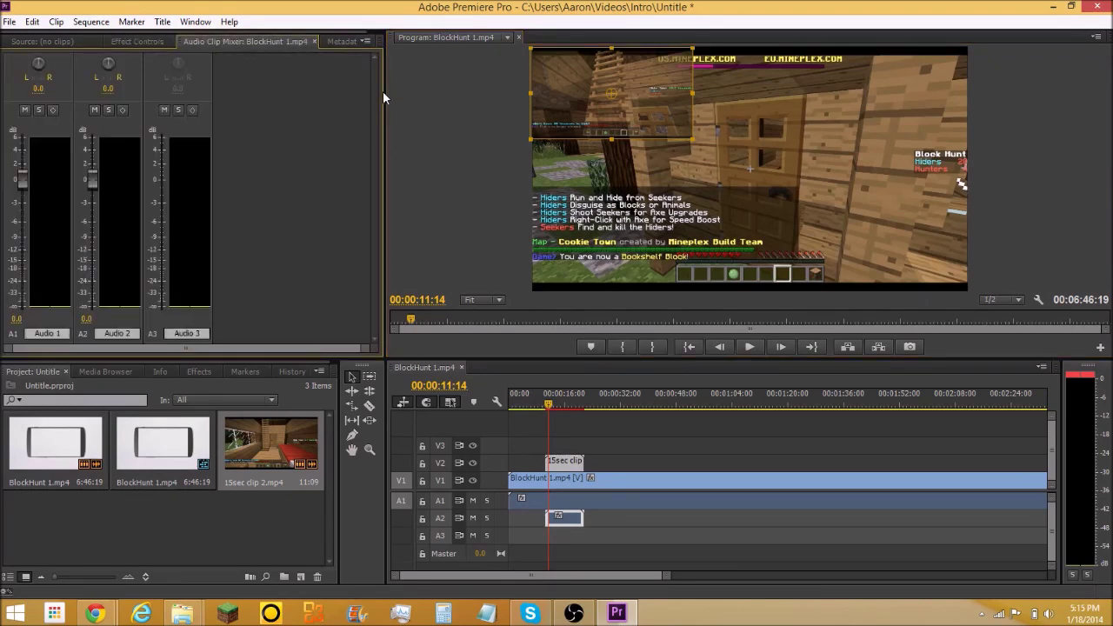
Step: Widen the Audio Clip Mixer and mute the Audio 2 track carrying the inset's sound
mouse_move(385, 92)
left_mouse_down()
mouse_move(454, 87)
mouse_move(239, 94)
mouse_move(396, 98)
left_mouse_up()
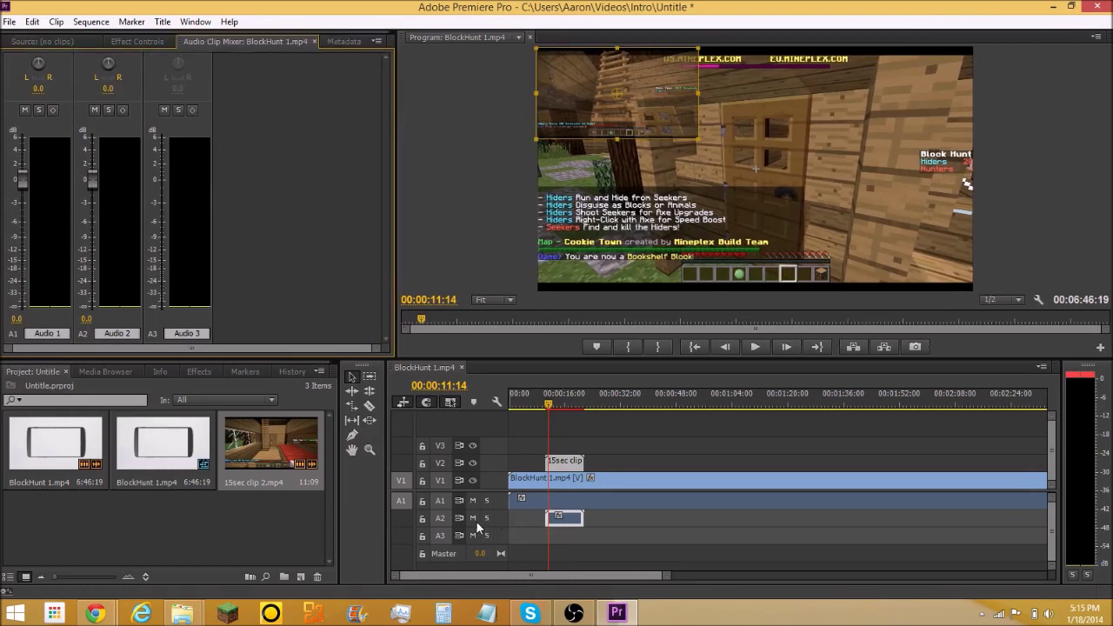
left_click(95, 111)
left_click_drag(549, 407, 497, 402)
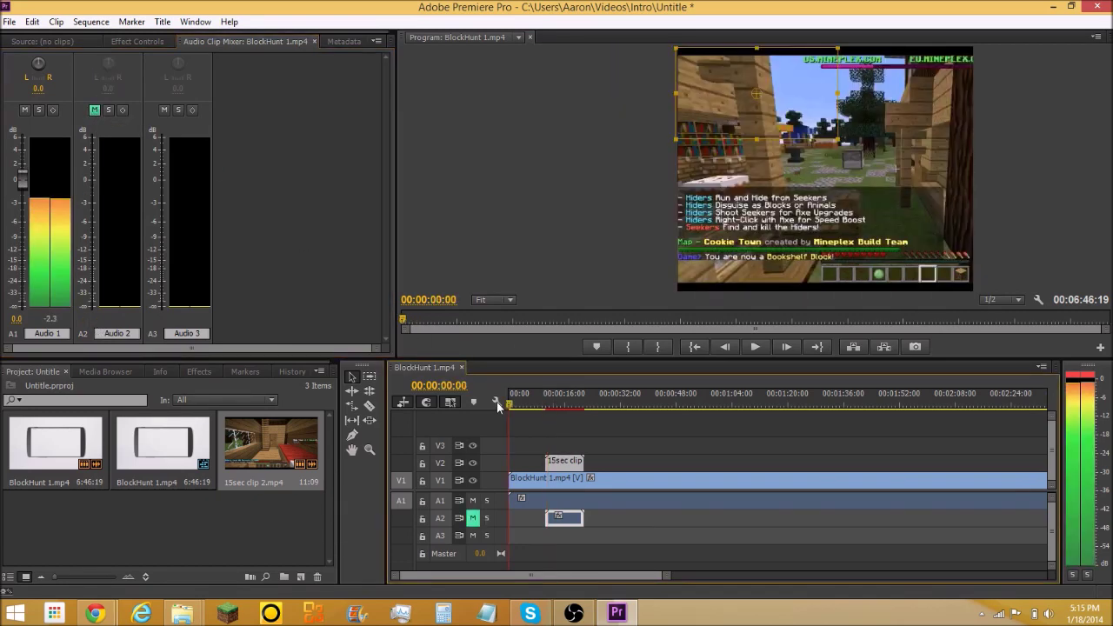
Step: Play the sequence from the start and from 00:00:09:00 to confirm only gameplay audio plays
left_click(756, 346)
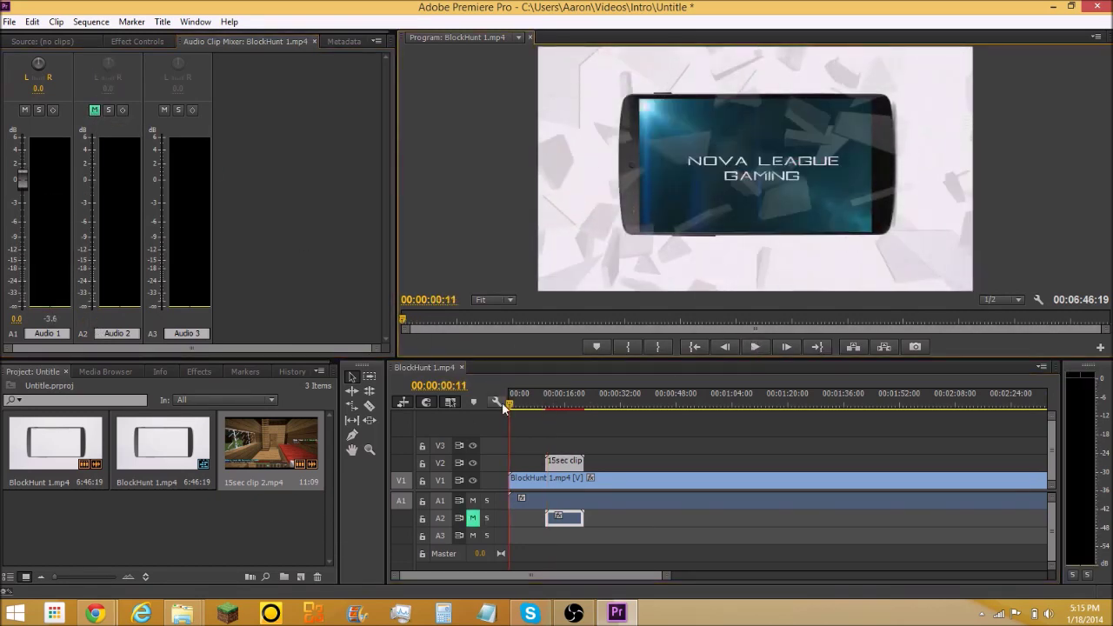
left_click_drag(496, 402, 540, 404)
left_click(755, 347)
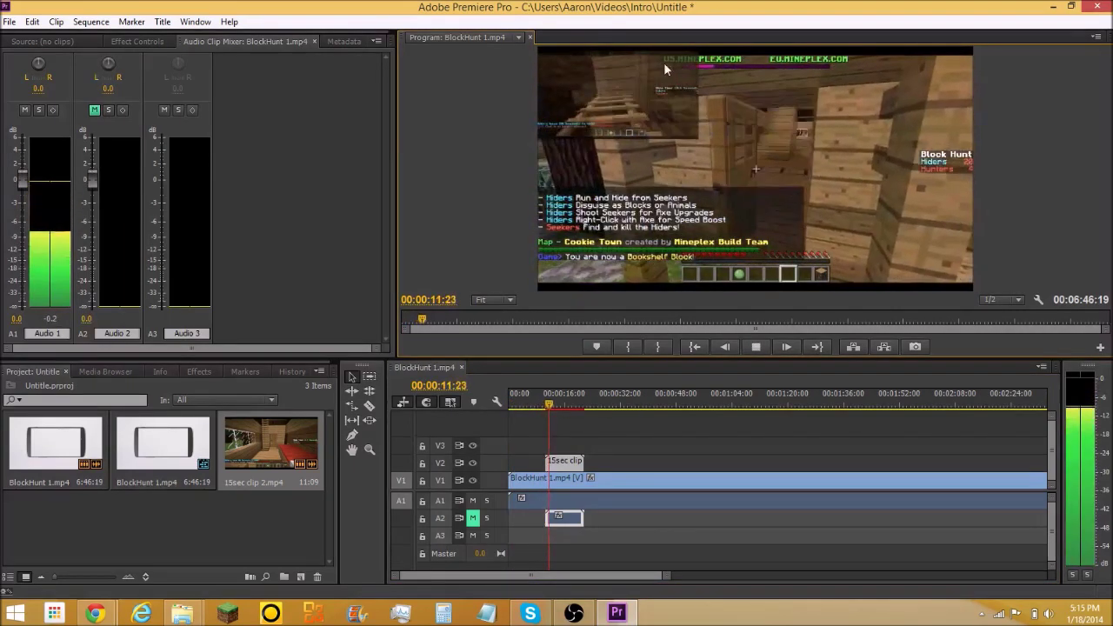
left_click(756, 346)
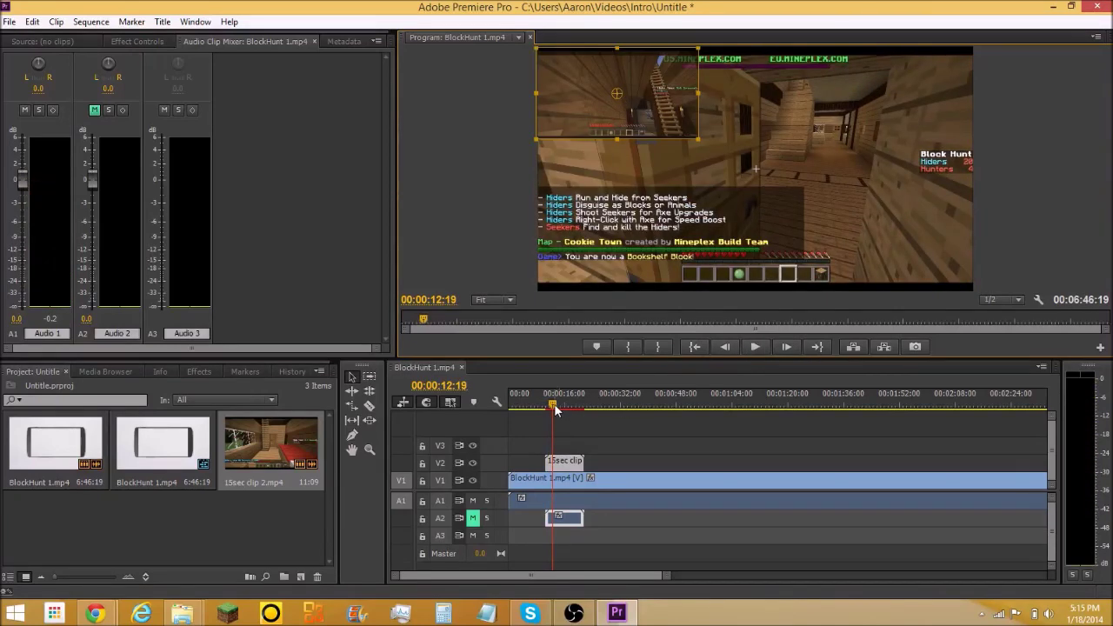
mouse_move(554, 405)
left_mouse_down()
mouse_move(497, 405)
mouse_move(1046, 405)
mouse_move(646, 412)
mouse_move(465, 401)
mouse_move(557, 408)
left_mouse_up()
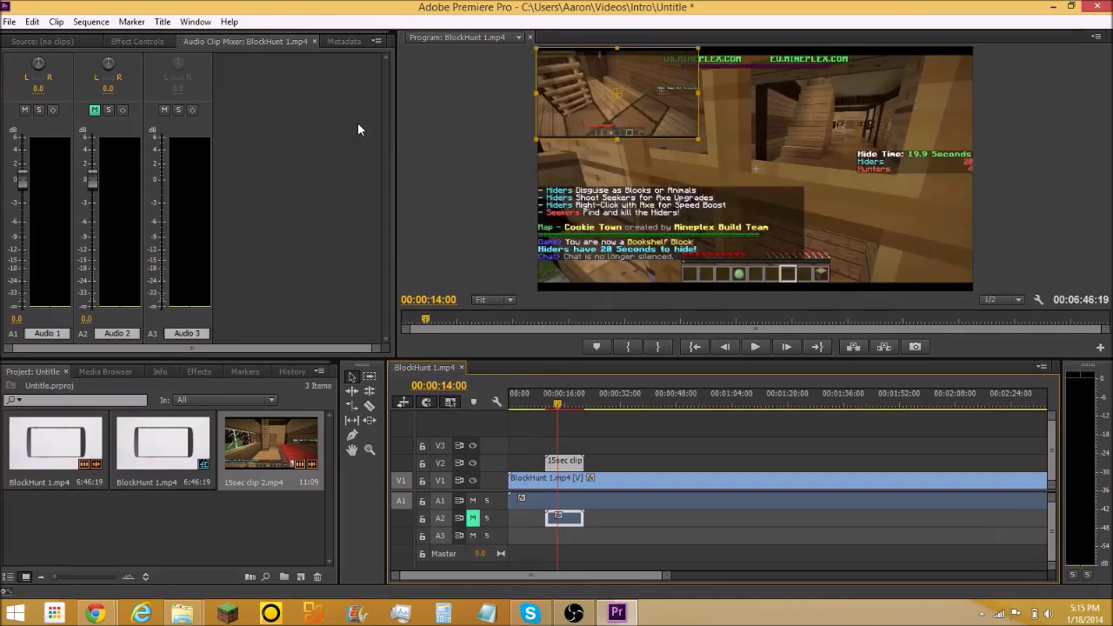
Step: Cancel the sequence render and open the File > Export > Media settings
key("Return")
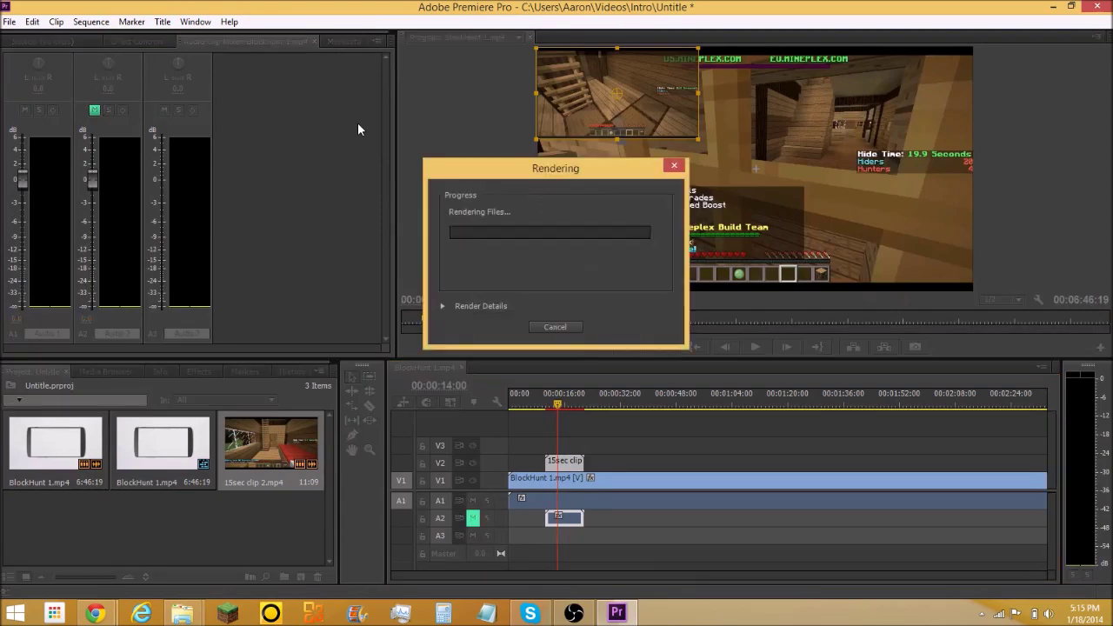
left_click(553, 326)
left_click(10, 24)
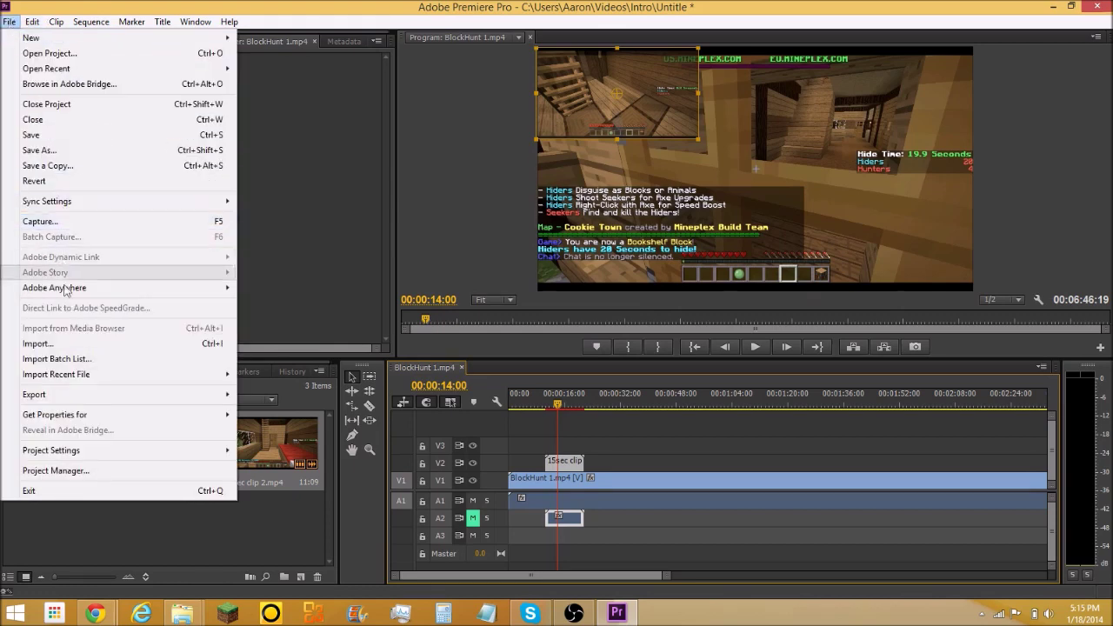
mouse_move(70, 398)
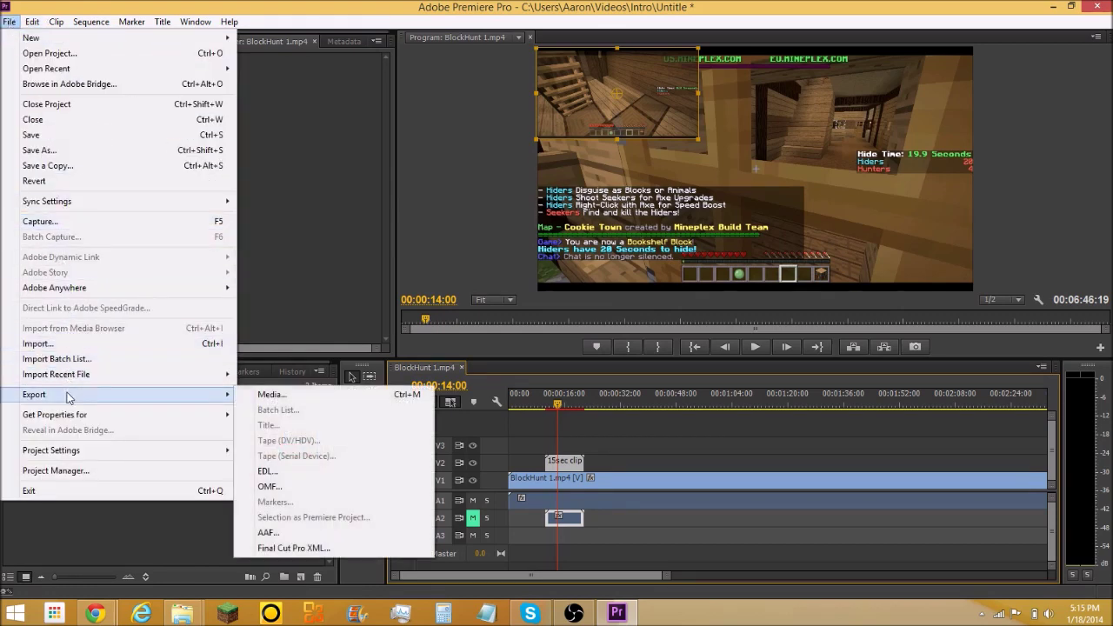
left_click(274, 397)
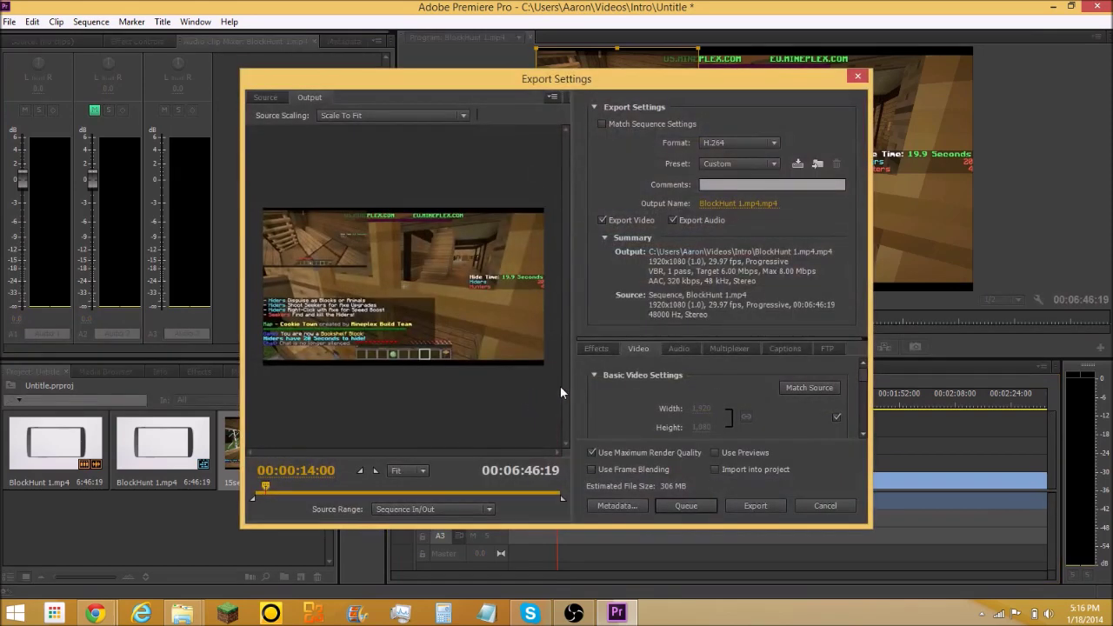
Step: Try AVI as the export format, then set the format back to H.264
left_click(418, 118)
left_click(417, 122)
left_click(735, 142)
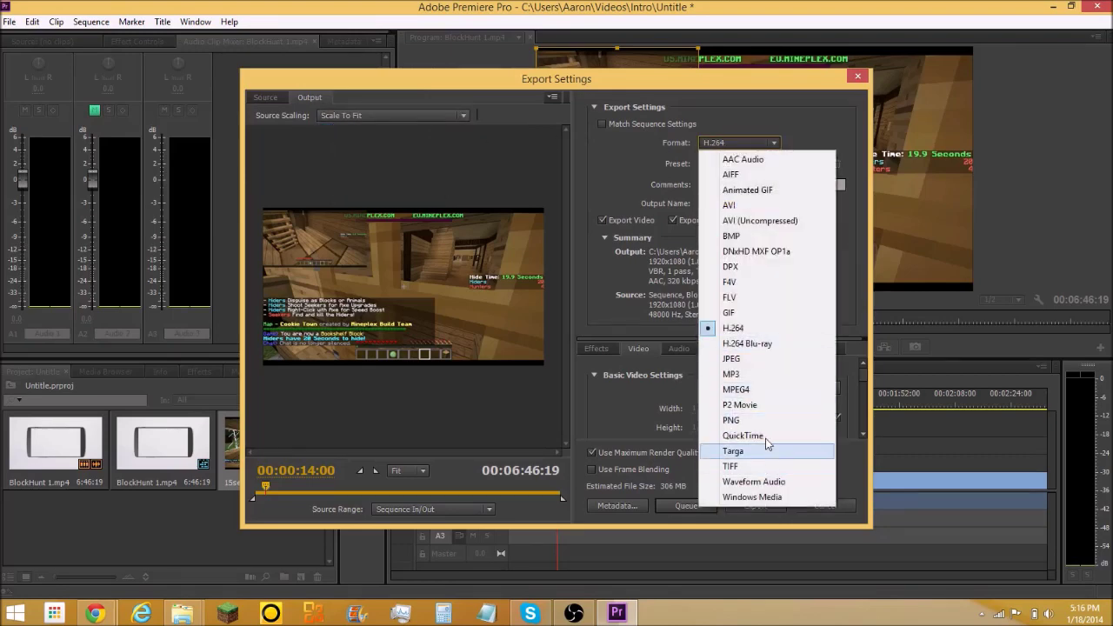
left_click(739, 206)
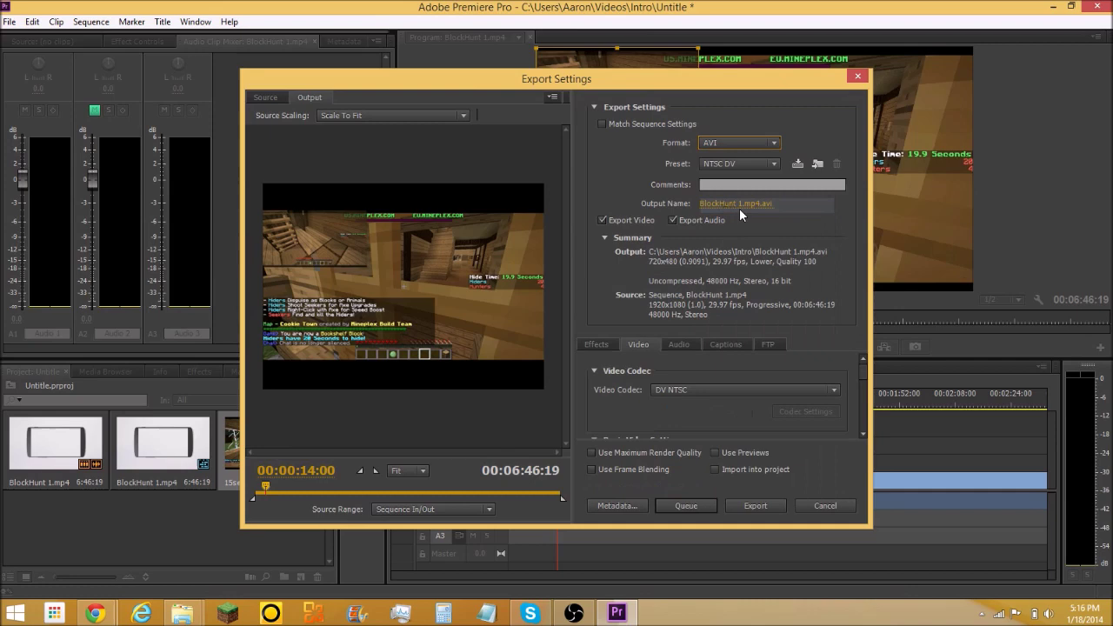
left_click(729, 143)
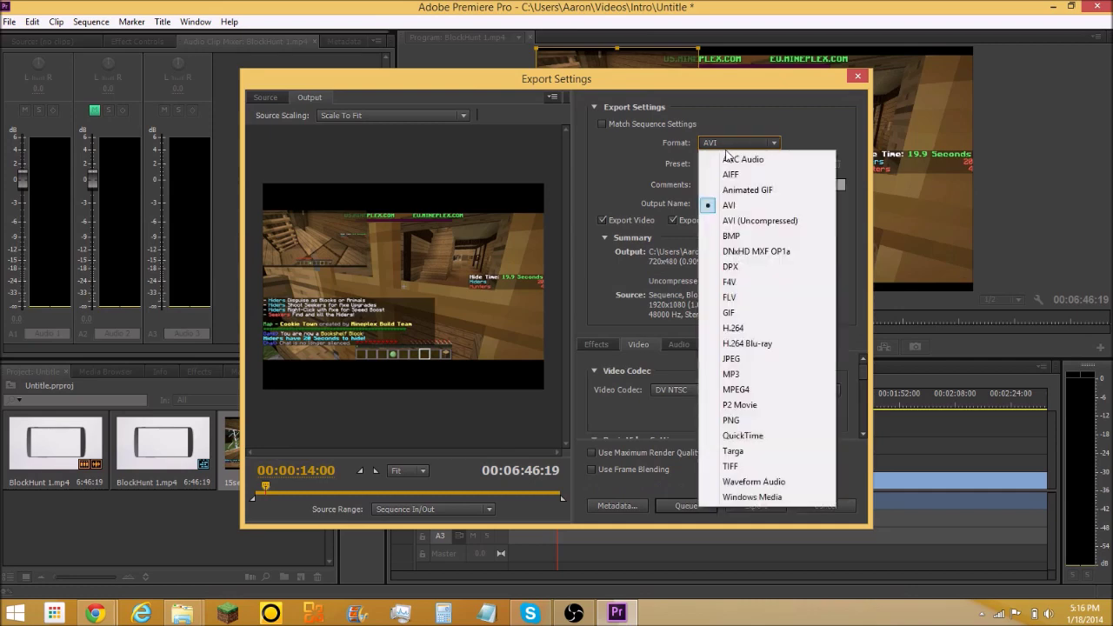
left_click(751, 329)
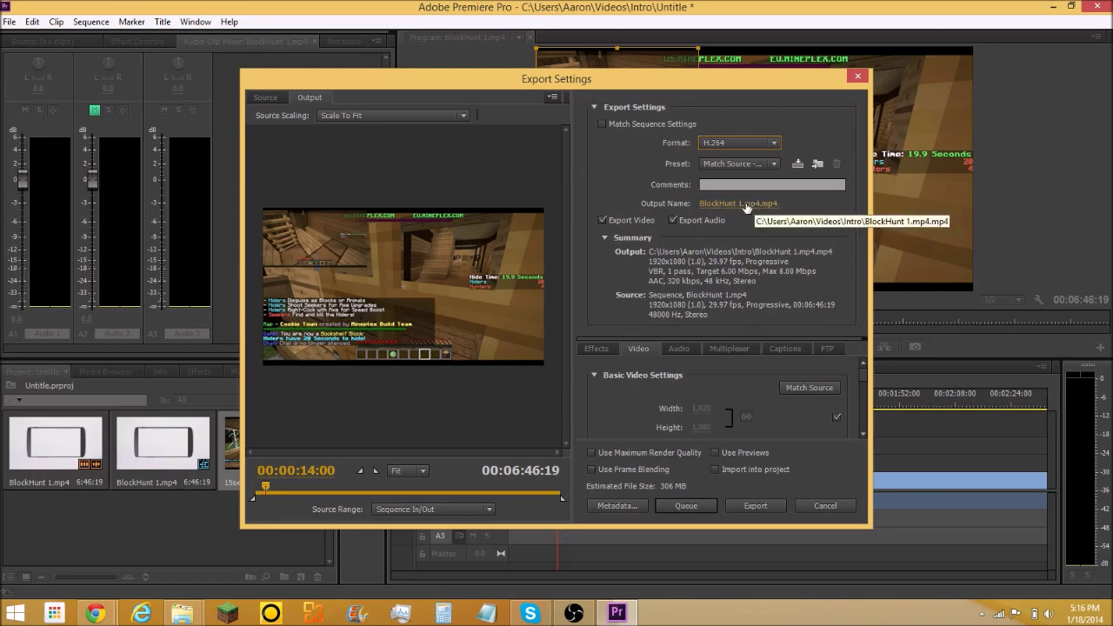
Step: Keep the output file name, cancel the started encode, and close Export Settings
left_click(763, 206)
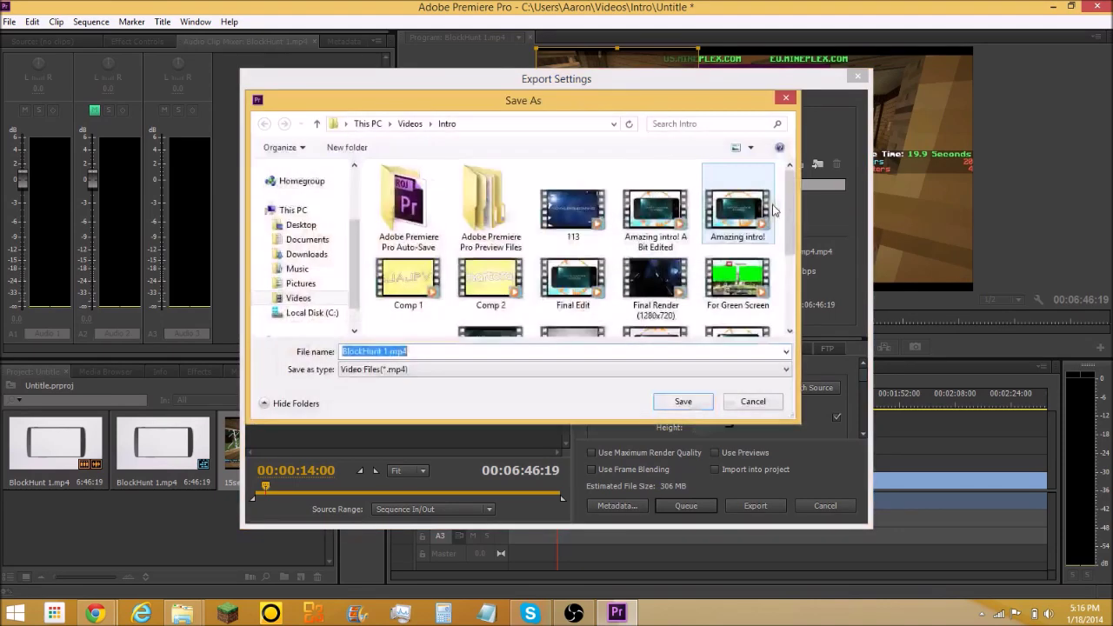
left_click(753, 398)
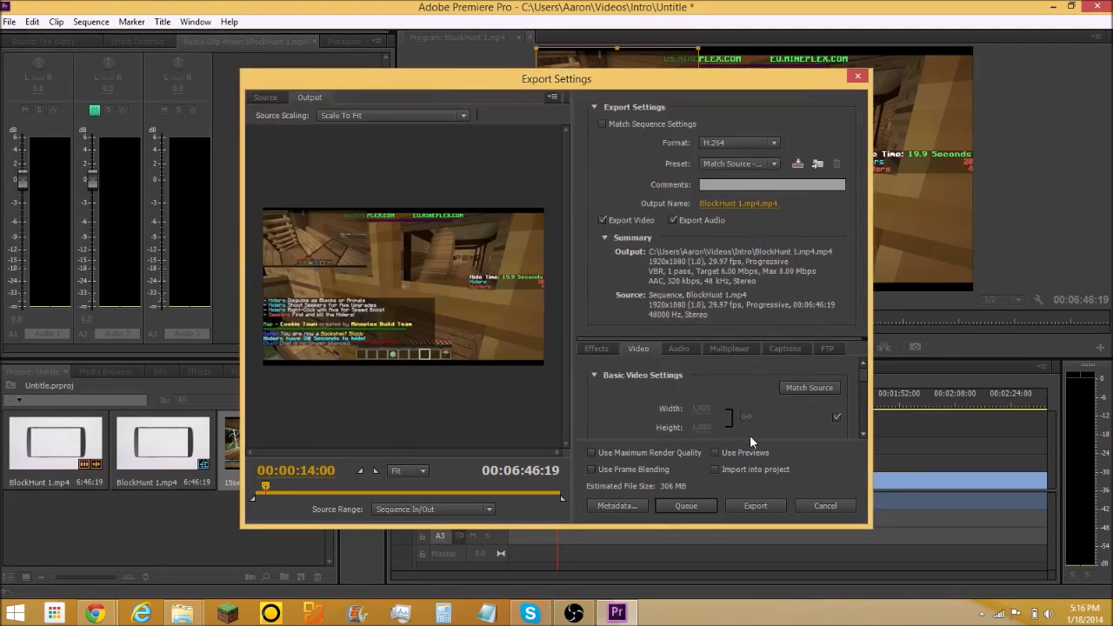
left_click(755, 506)
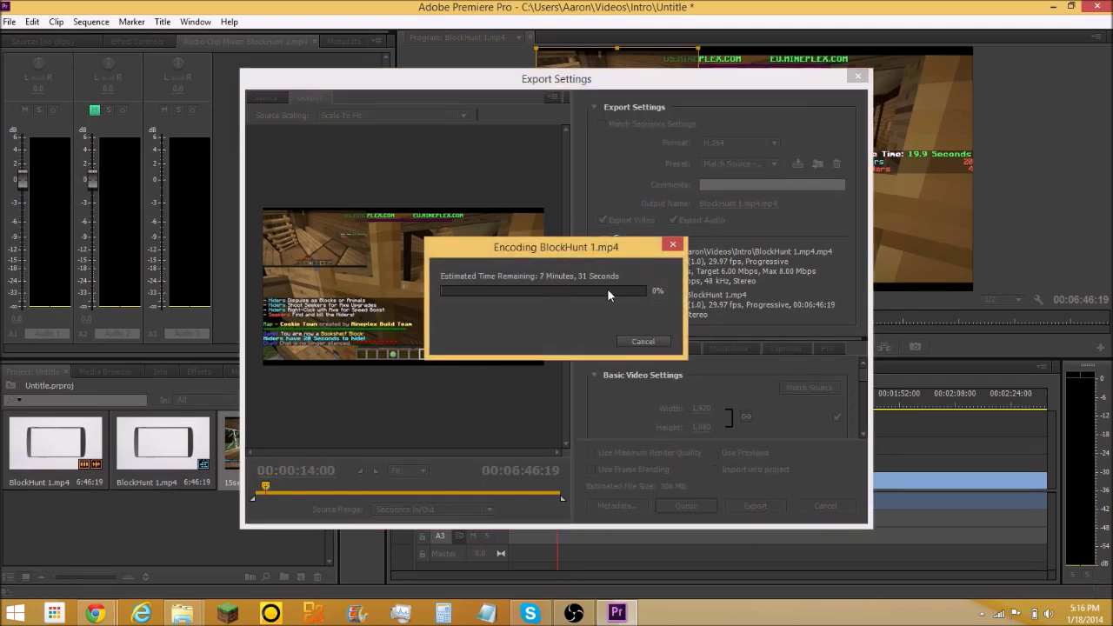
left_click(644, 343)
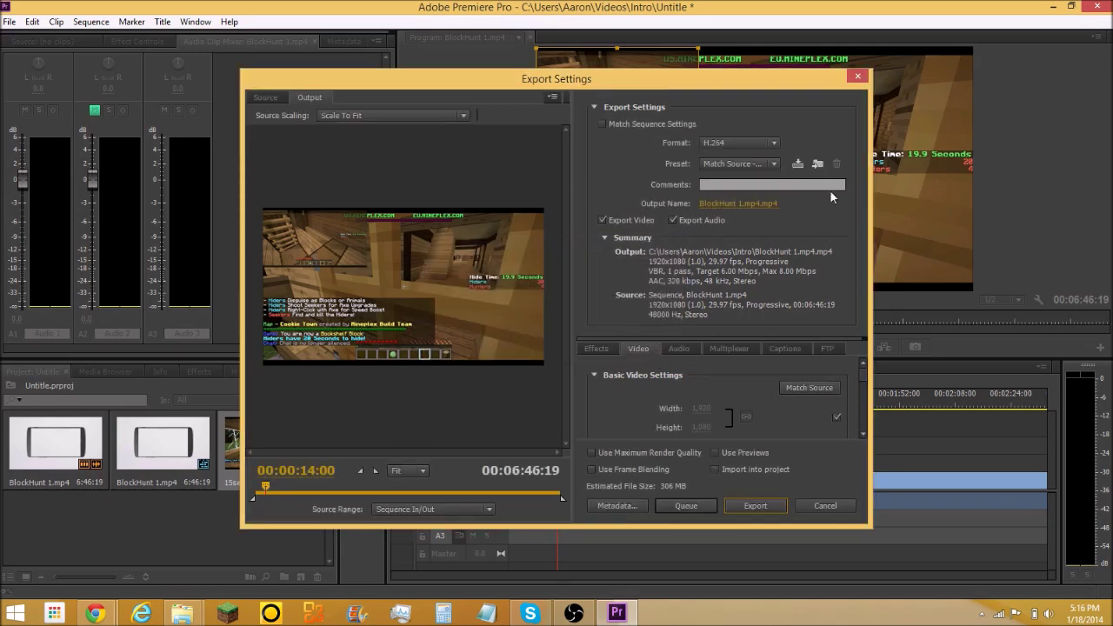
left_click(858, 76)
Step: Quit Premiere Pro without saving the Untitle.prproj project
left_click(1093, 7)
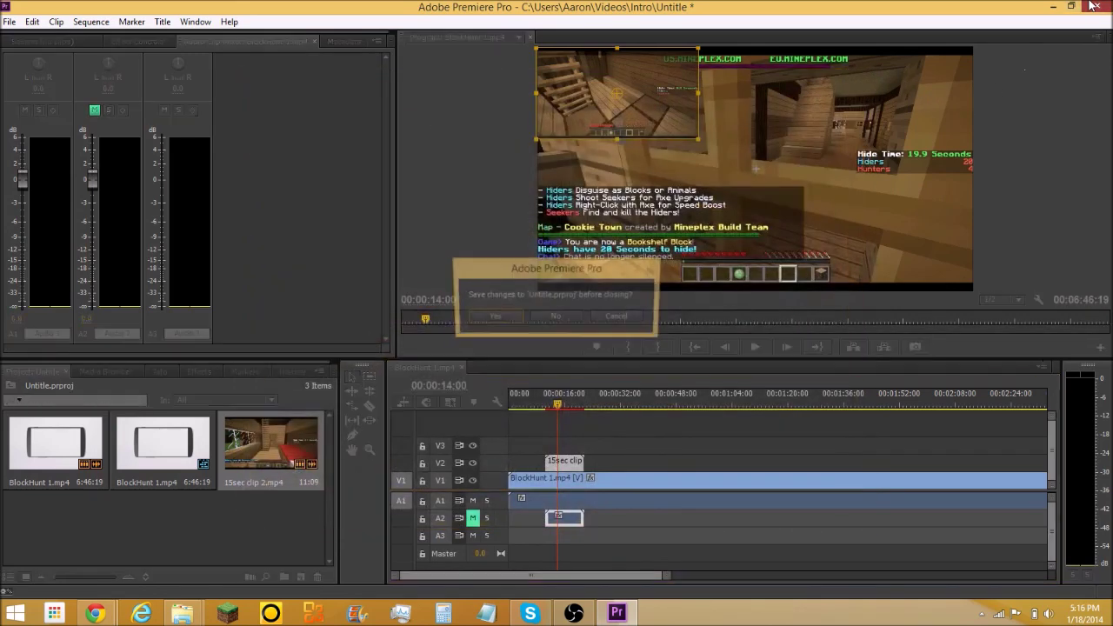
left_click(566, 315)
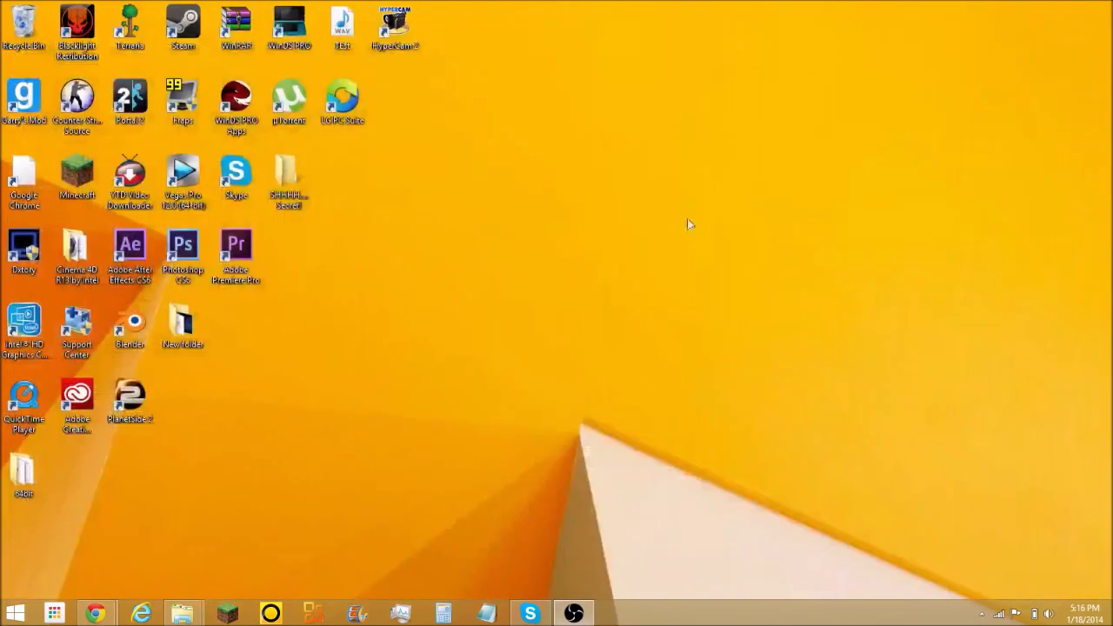
left_click_drag(397, 385, 776, 270)
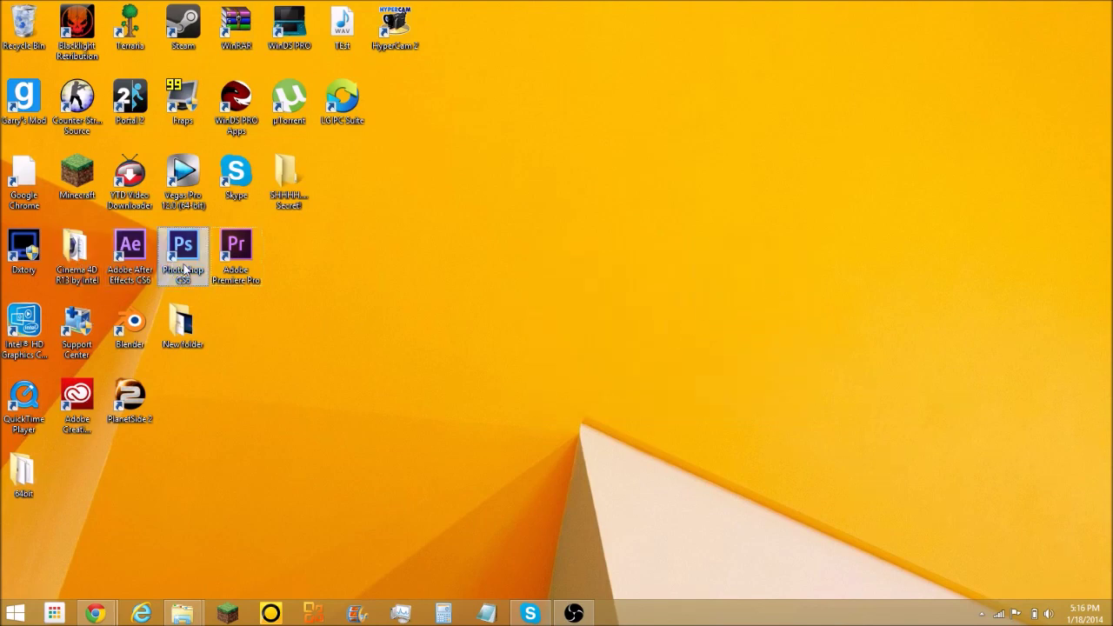
Step: Select the After Effects CS6 and Adobe Premiere Pro desktop shortcuts
left_click(131, 252)
left_click(228, 271)
left_click_drag(467, 287, 546, 250)
left_click_drag(466, 297, 700, 186)
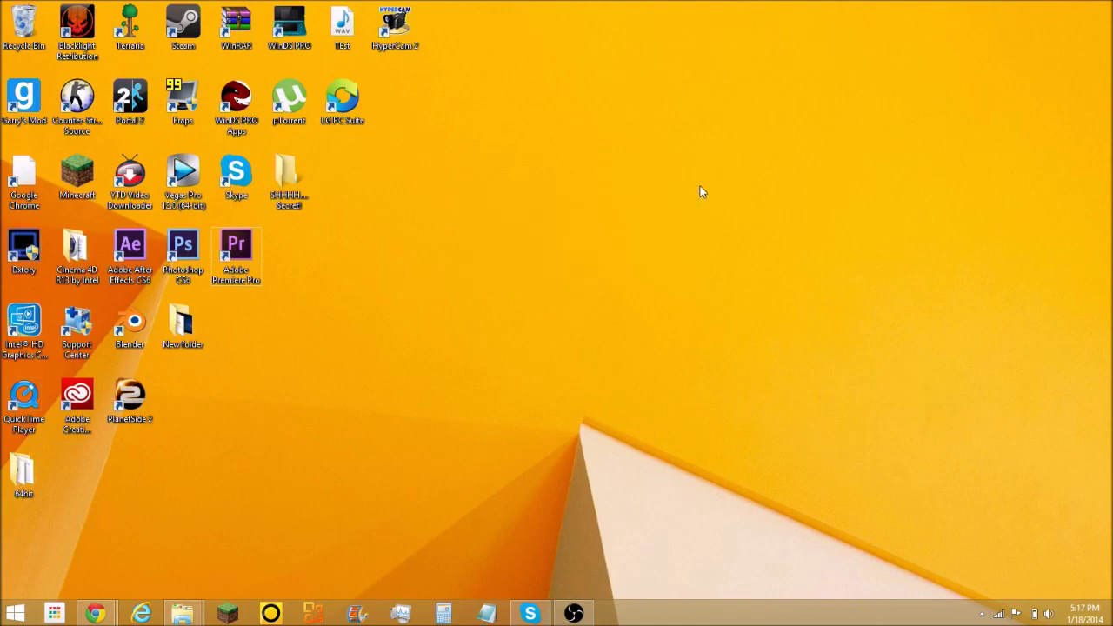